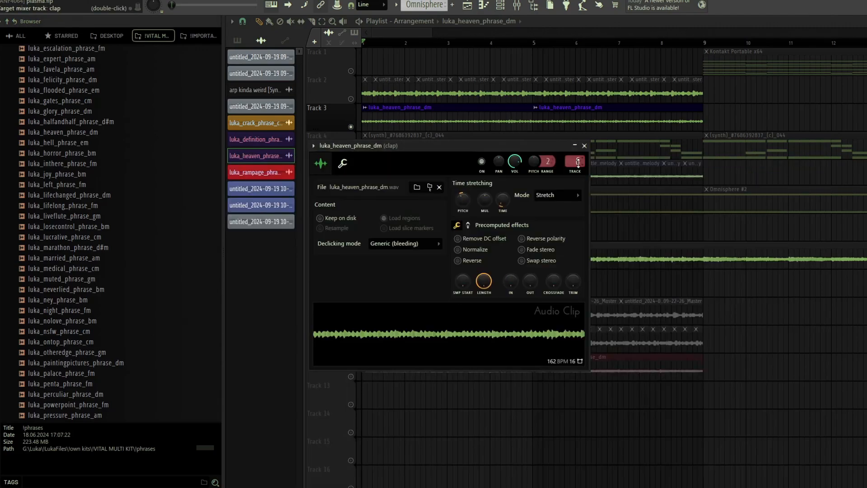
Inspect the Fruity parametric EQ 2 curve on the luka_heaven_phrase_dm clip's mixer track, then close the open windows
double_click(578, 161)
click(759, 326)
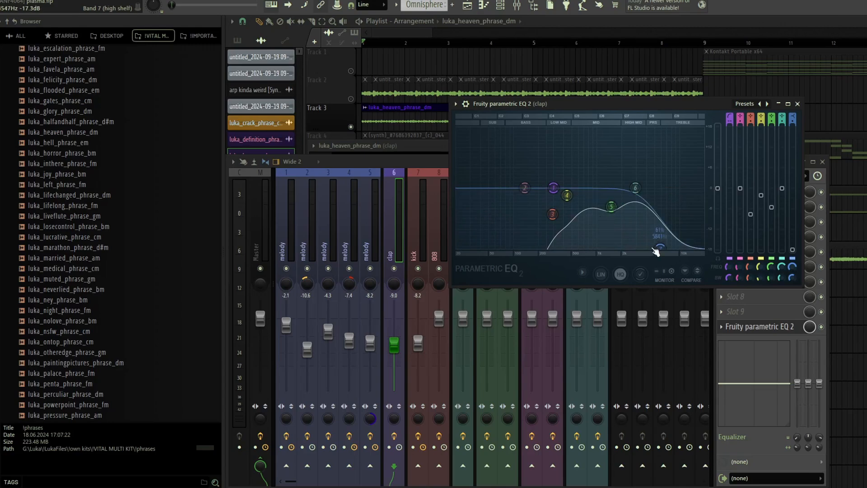
click(797, 103)
click(449, 147)
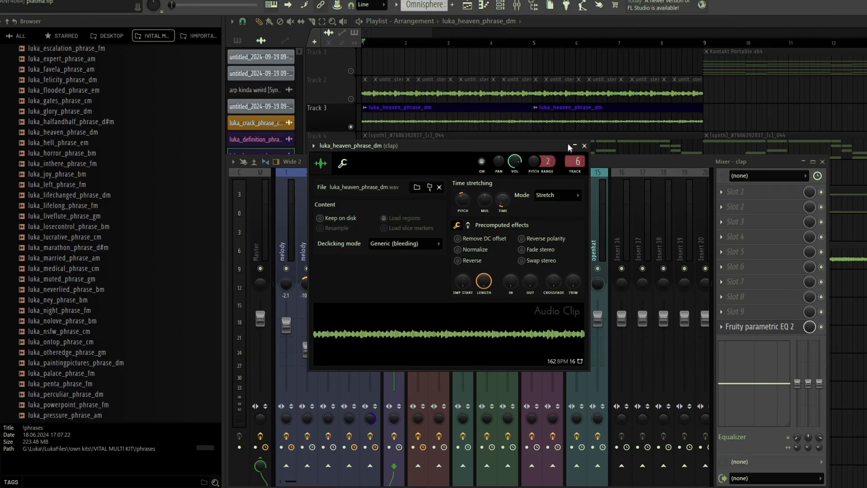
click(585, 145)
click(823, 162)
scroll(371, 103, down, 3)
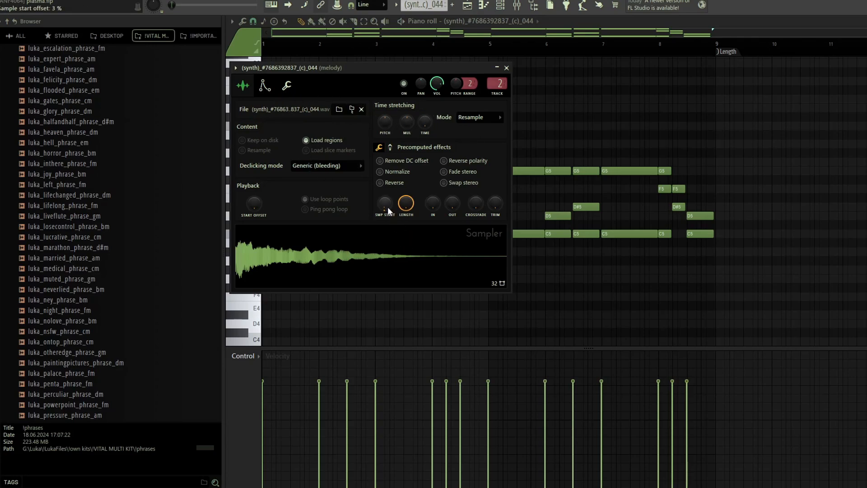
click(262, 87)
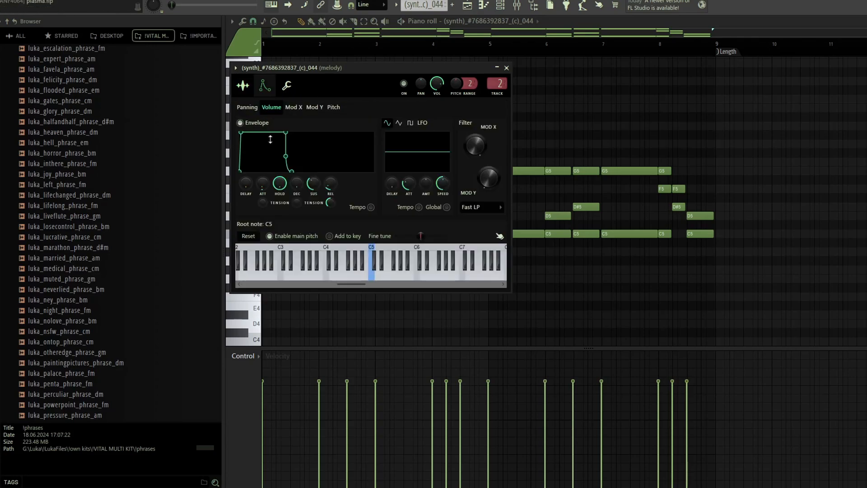
click(288, 86)
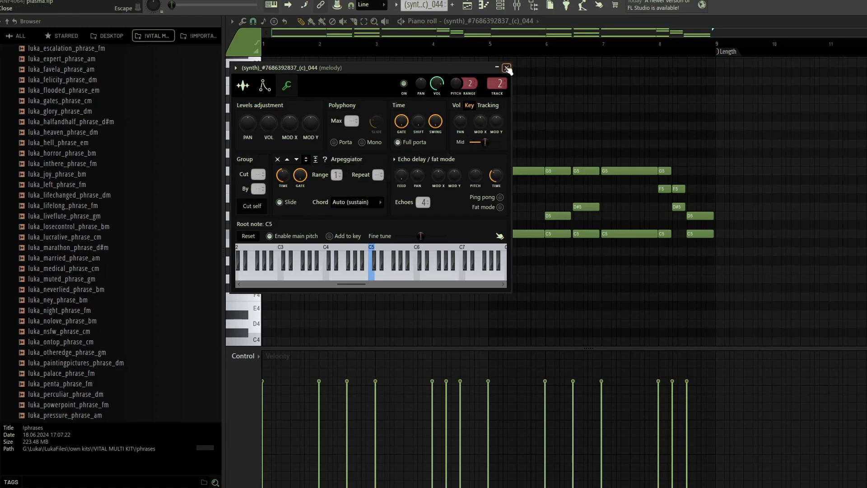
click(506, 68)
scroll(300, 200, up, 1)
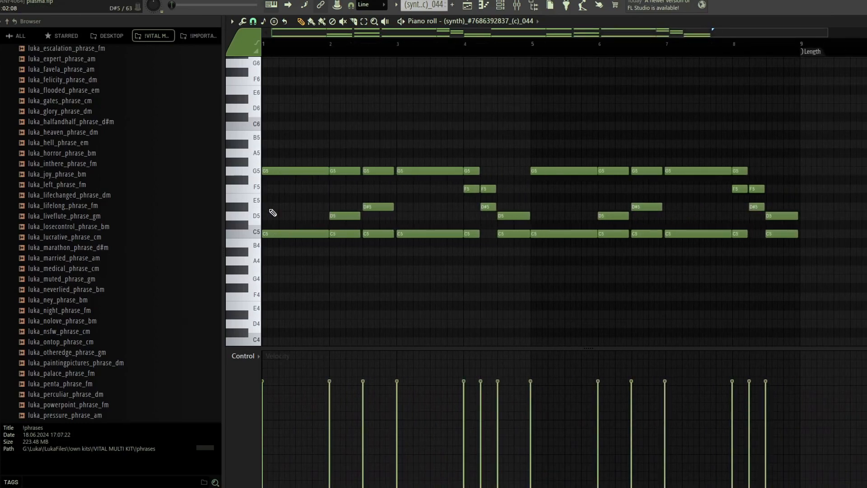
scroll(361, 230, up, 3)
scroll(325, 251, down, 1)
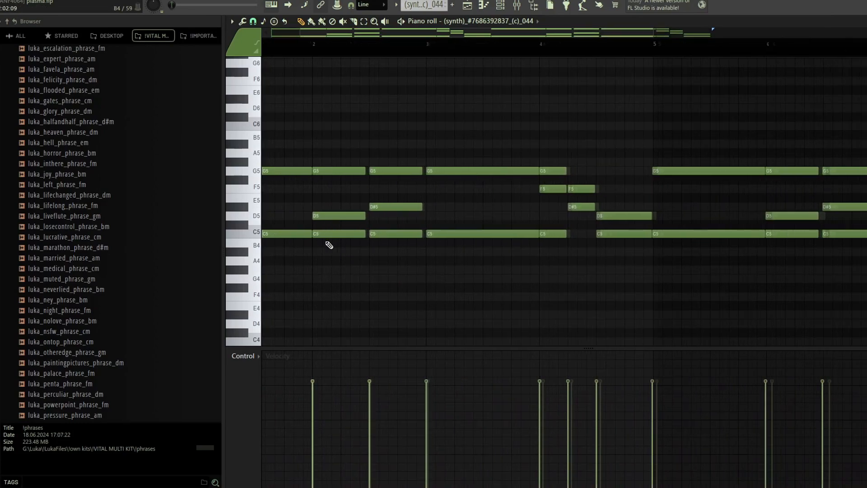
scroll(409, 215, up, 2)
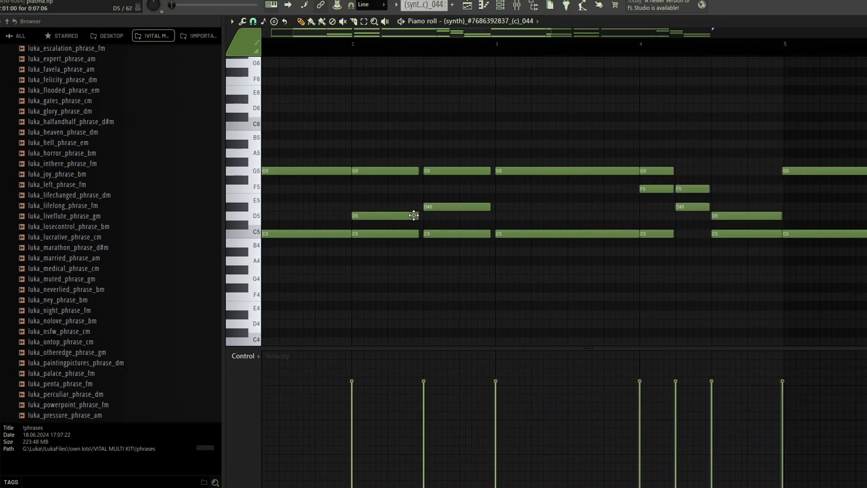
scroll(382, 211, down, 4)
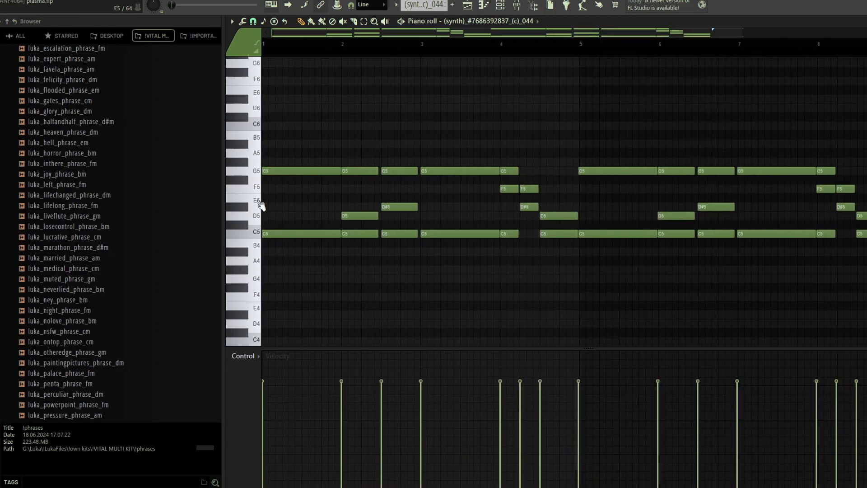
scroll(424, 203, up, 3)
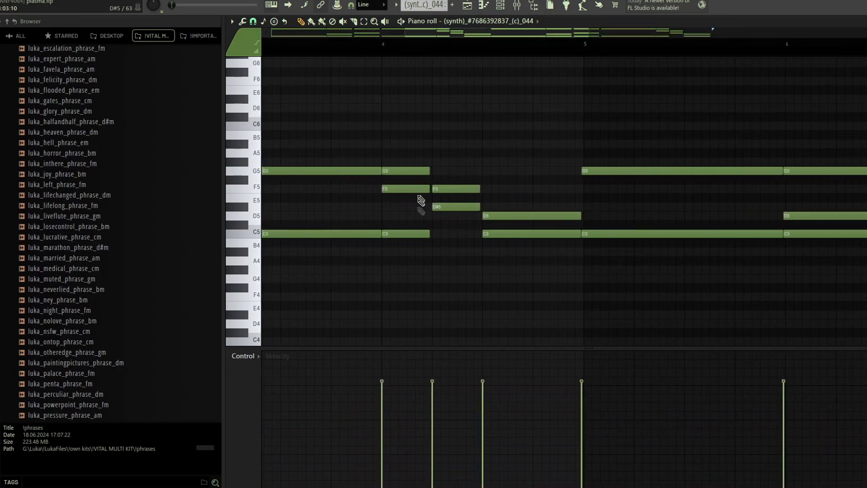
scroll(490, 226, down, 4)
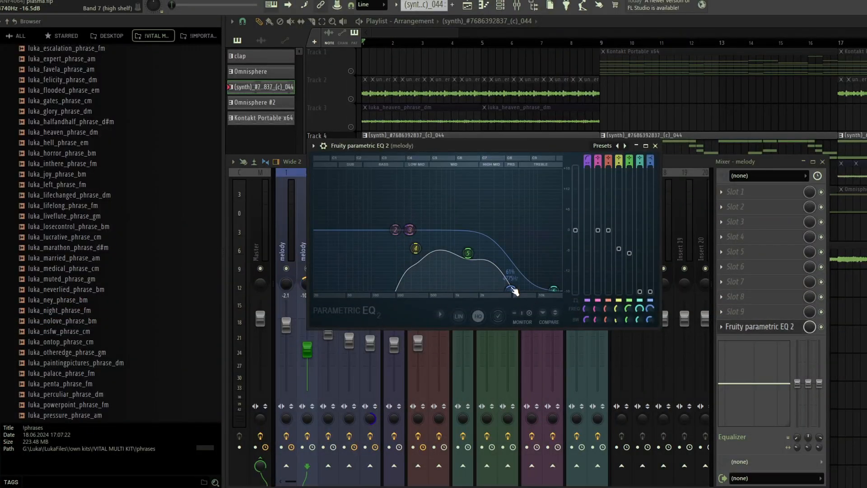
Check the volume fader of the second melody mixer track and hide the mixer
click(307, 357)
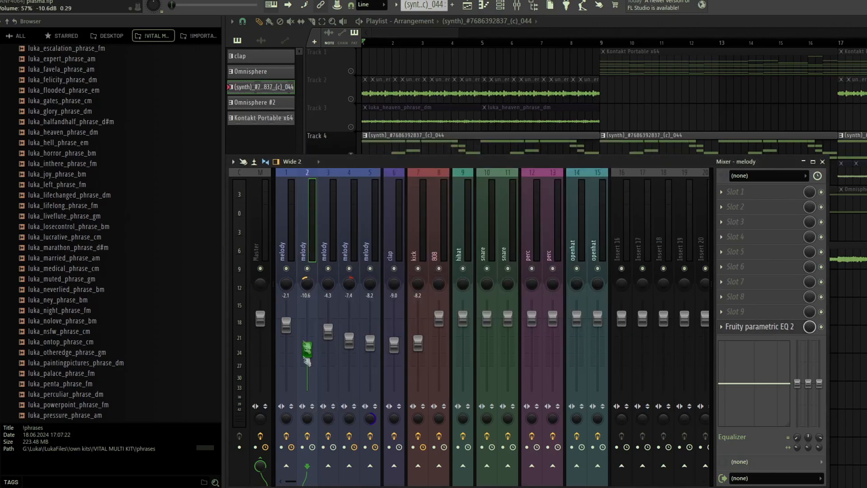
key(F9)
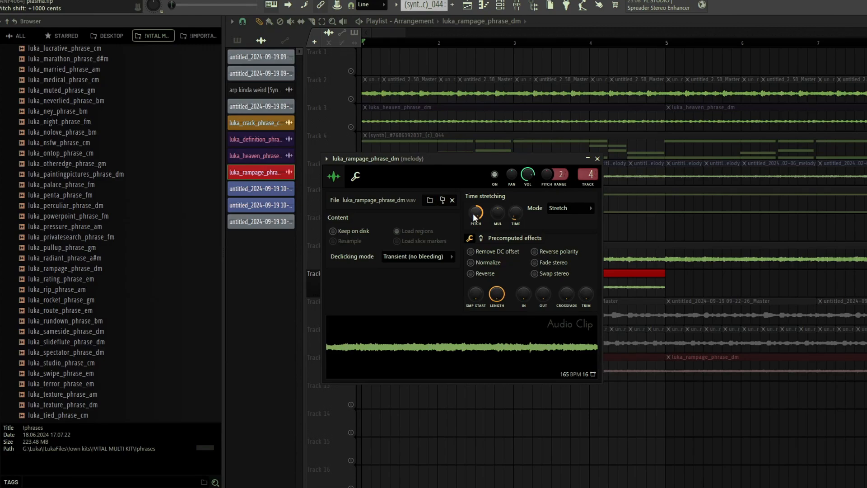
Inspect the Portal effect on the luka_rampage_phrase_dm mixer track and find the KINETIC preset in its preset list
double_click(592, 176)
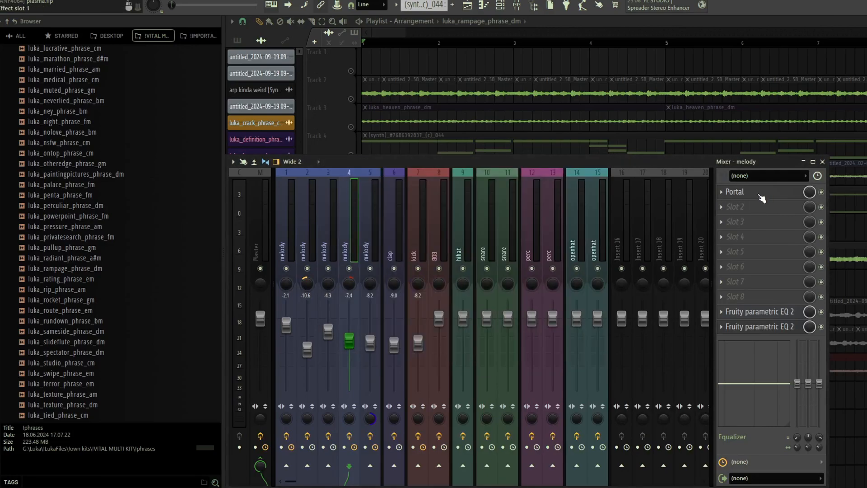
click(761, 197)
click(753, 113)
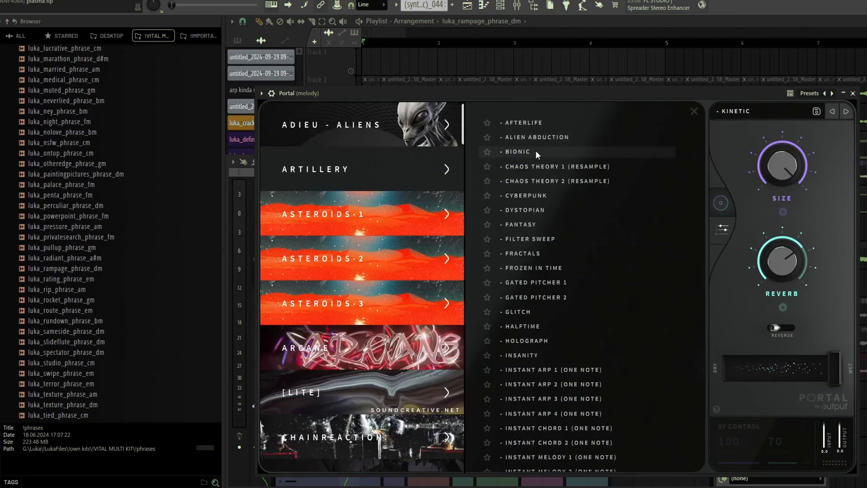
scroll(535, 155, down, 5)
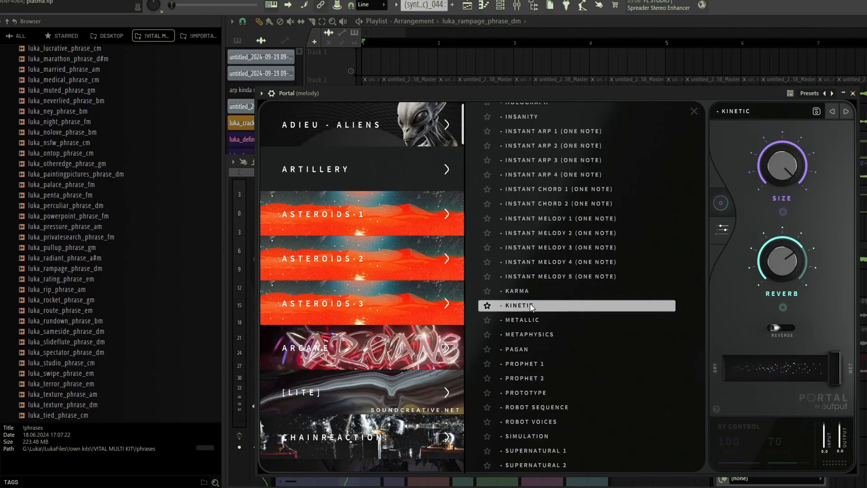
click(853, 93)
Inspect both Fruity parametric EQ 2 instances and the panning on mixer track 4, then hide the mixer
click(734, 311)
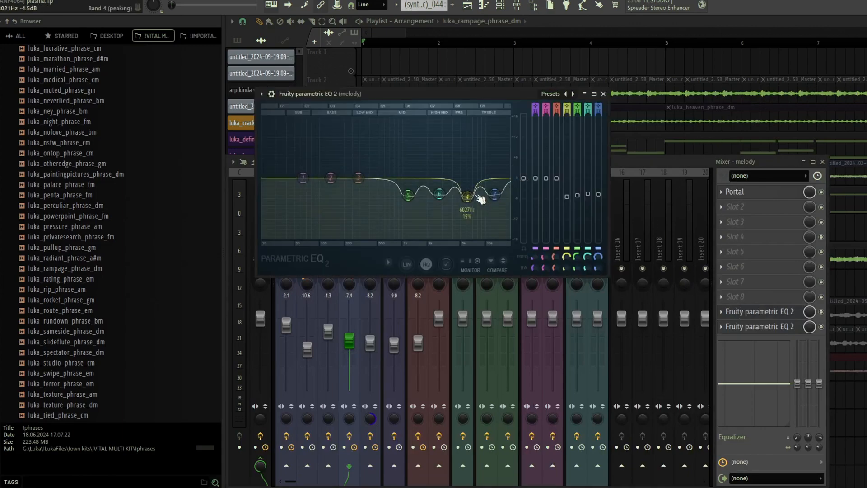
click(604, 93)
click(763, 327)
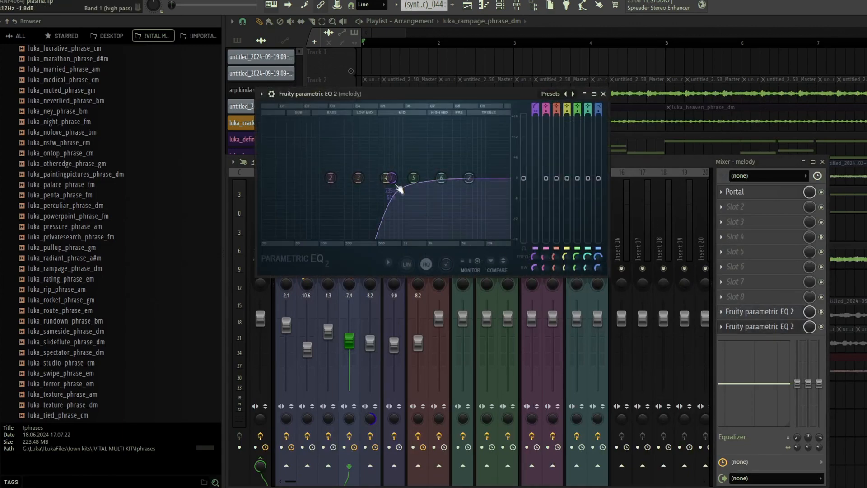
click(604, 94)
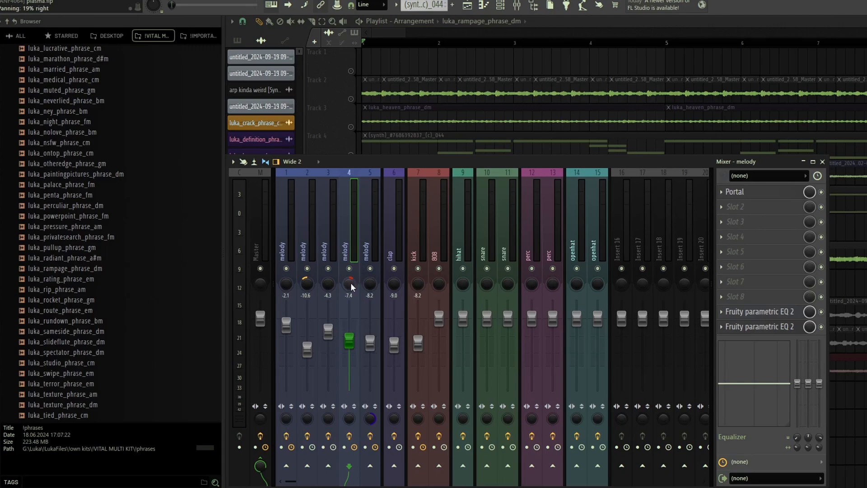
key(F9)
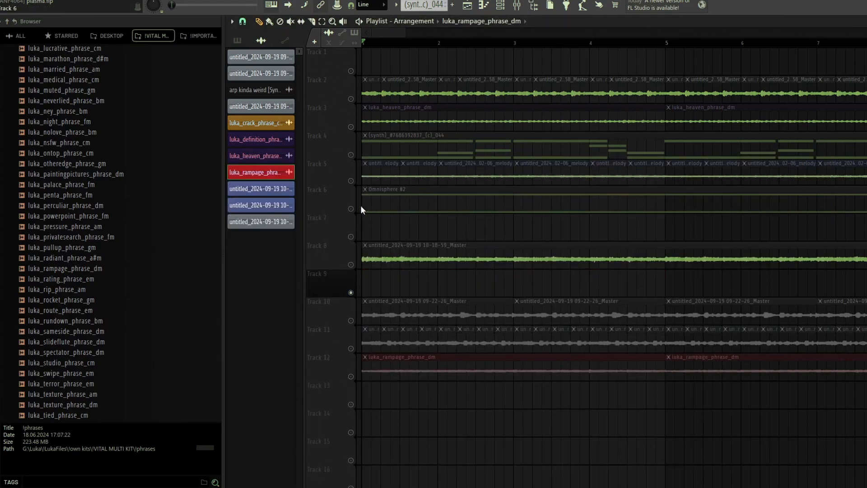
click(371, 176)
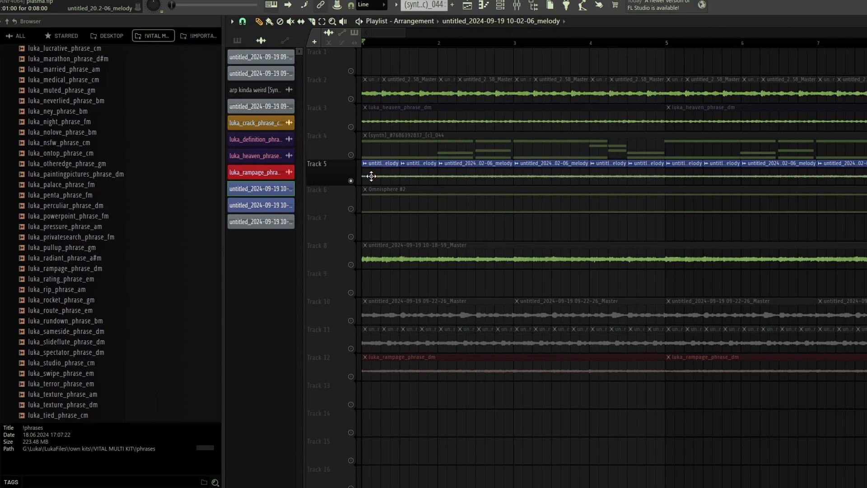
double_click(372, 176)
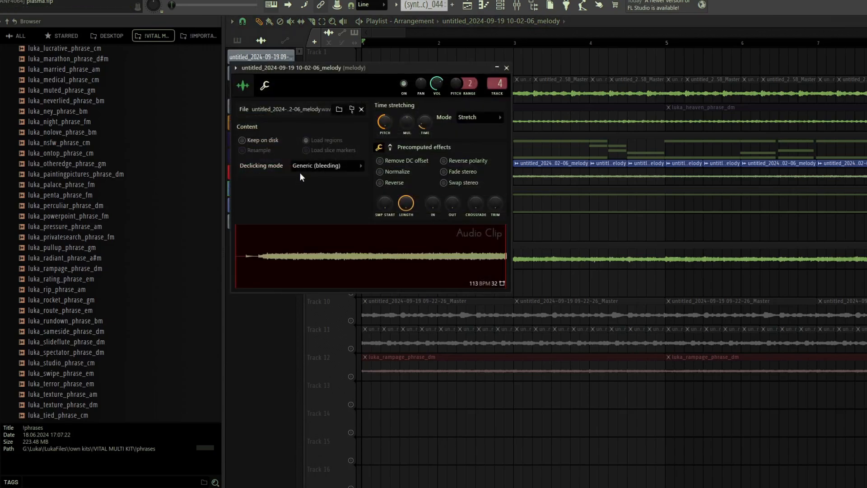
click(506, 68)
scroll(438, 117, down, 2)
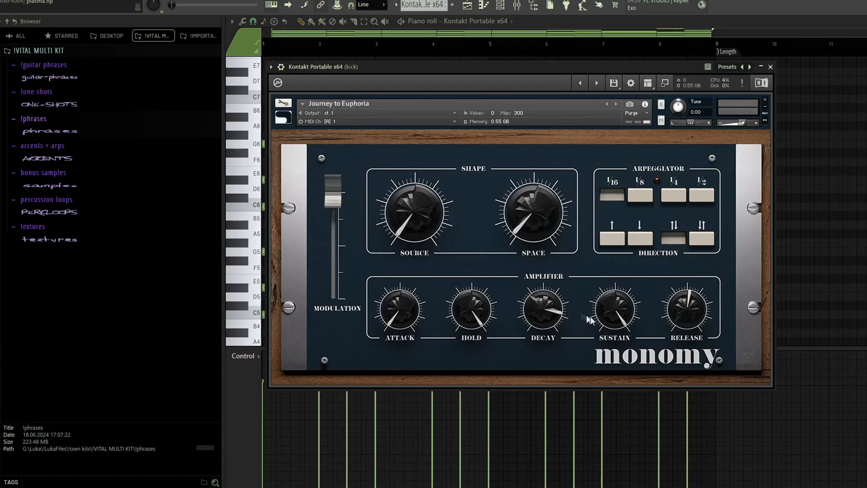
Close the Kontakt Portable x64 instrument window and examine its chord and melody notes across all eight bars in the piano roll
click(771, 67)
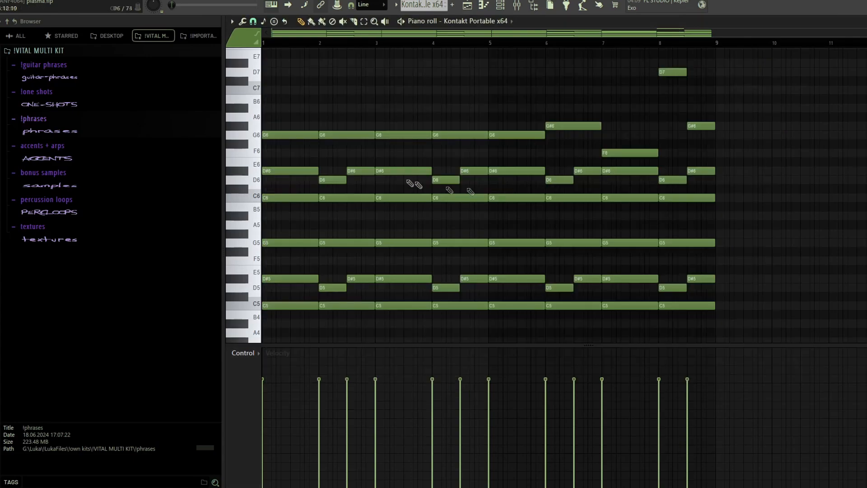
scroll(265, 203, up, 3)
scroll(289, 253, down, 2)
scroll(251, 281, up, 4)
scroll(249, 280, down, 2)
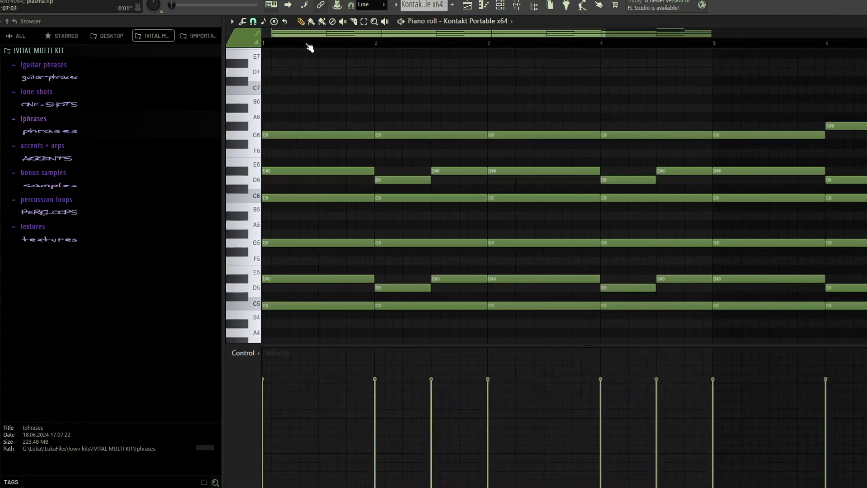
scroll(365, 164, down, 1)
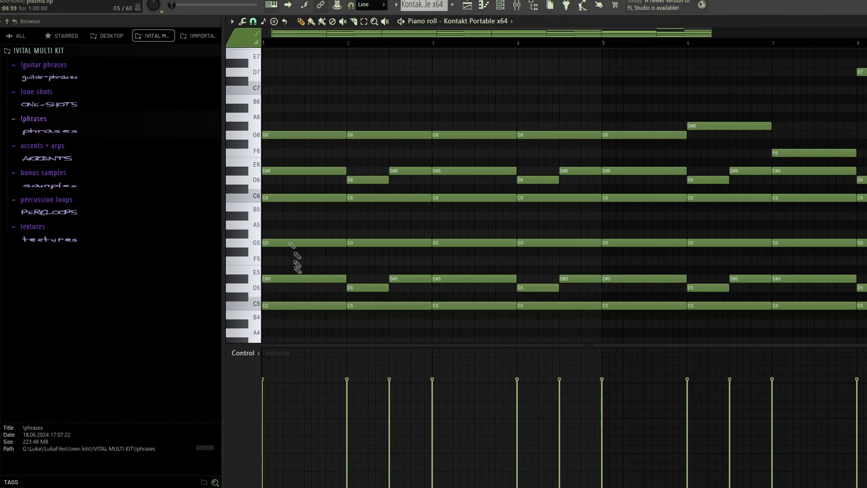
scroll(361, 124, up, 4)
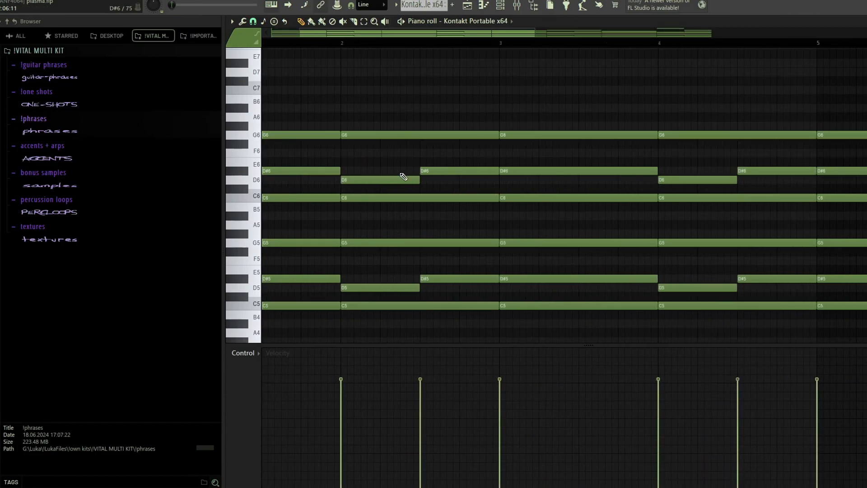
scroll(316, 188, down, 1)
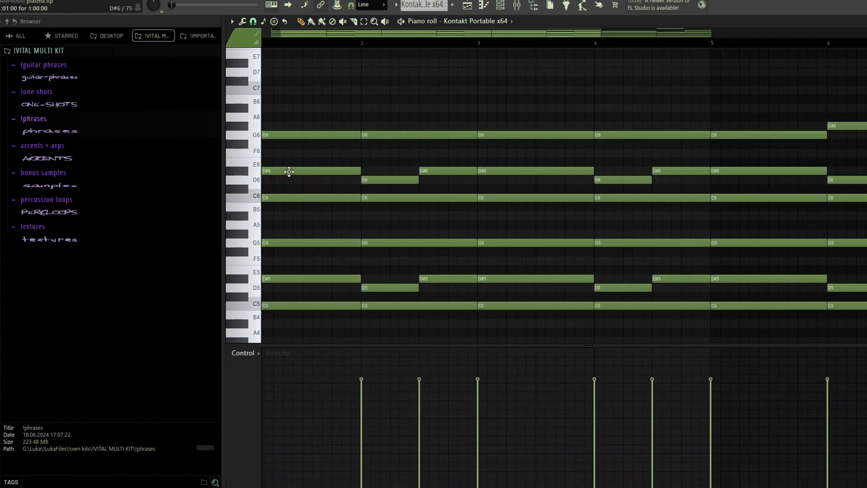
scroll(374, 222, up, 1)
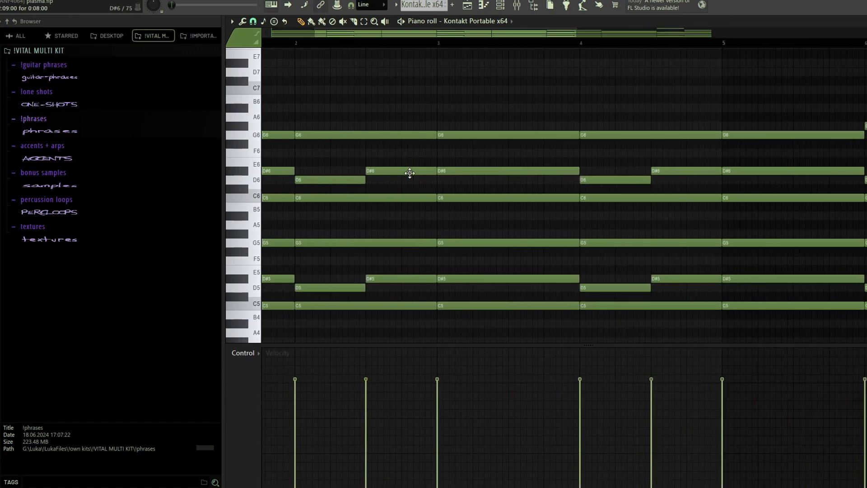
scroll(362, 218, down, 3)
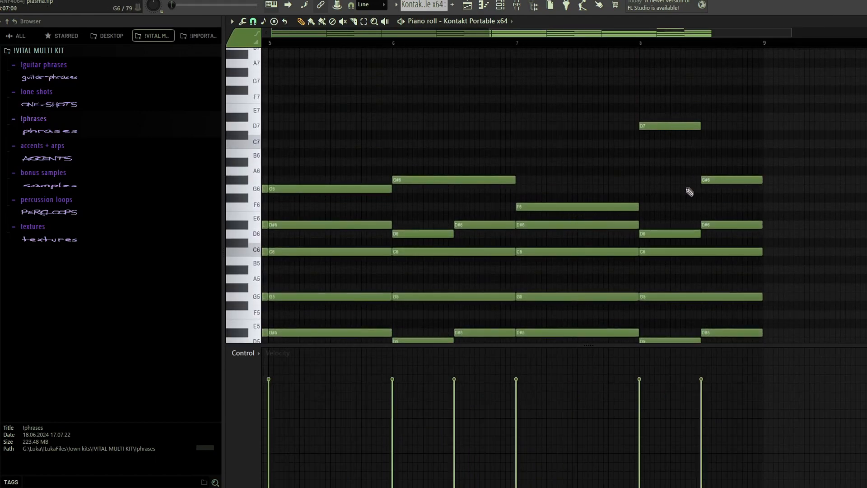
scroll(672, 179, down, 1)
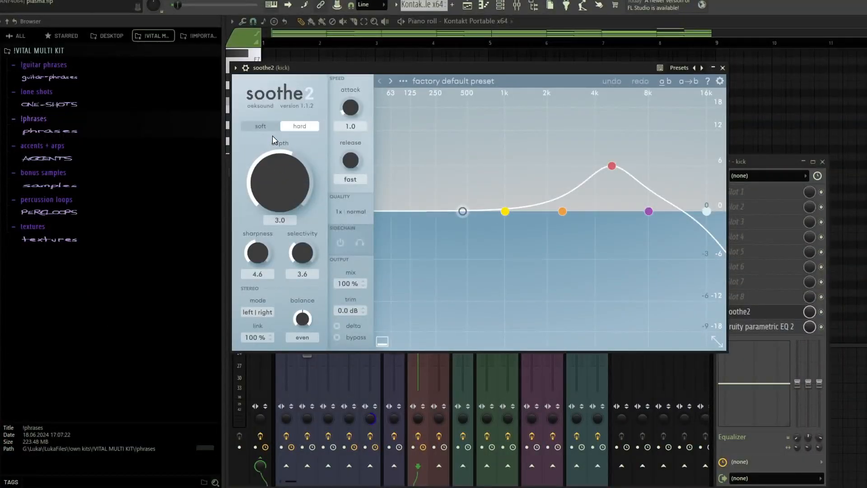
Open Fruity parametric EQ 2 on the kick mixer track
click(760, 328)
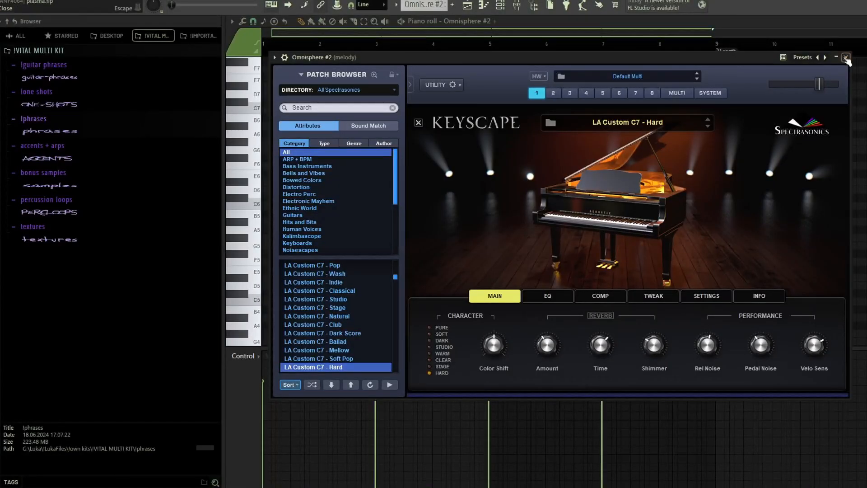
Close the Omnisphere #2 instrument window and examine its low C2 and C3 notes in the piano roll
click(846, 58)
scroll(540, 237, down, 12)
scroll(250, 242, up, 2)
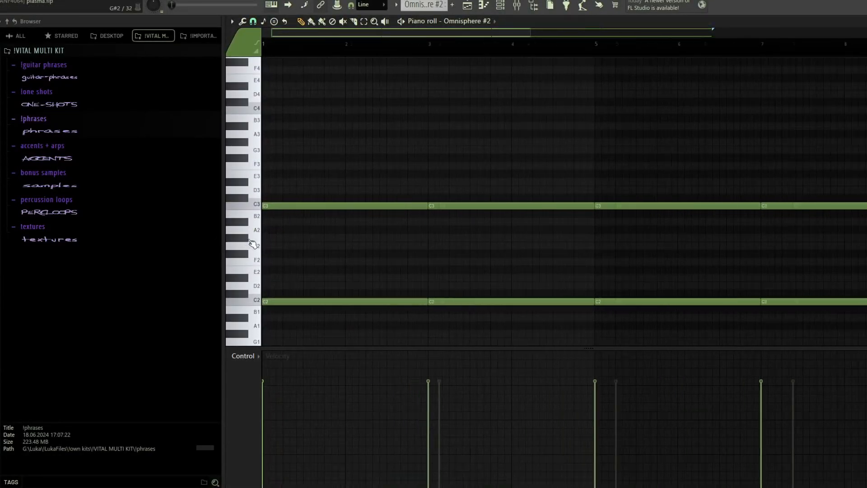
scroll(376, 276, down, 1)
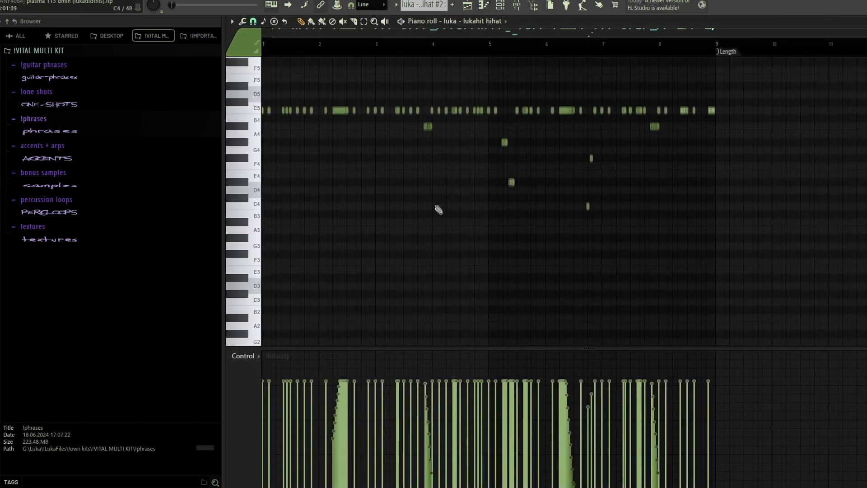
Examine the lukahit hihat pattern's notes and pitch variations in the piano roll
scroll(274, 186, up, 3)
scroll(307, 183, down, 4)
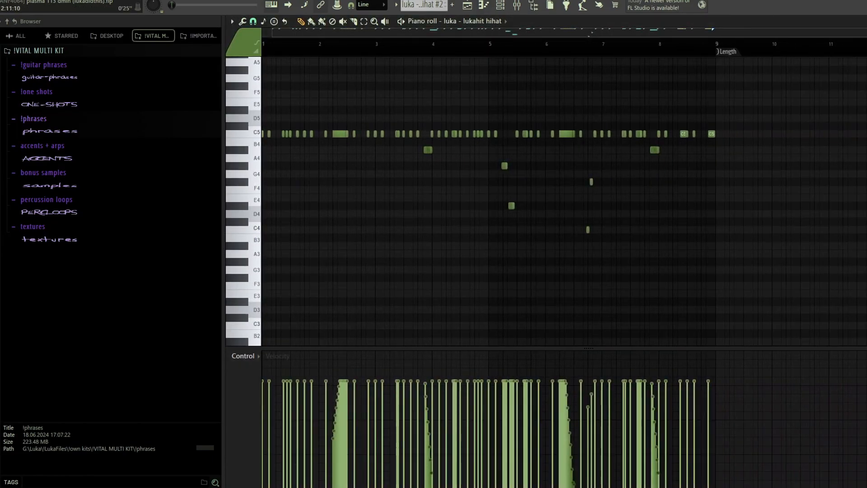
Apply quick legato to the lukahit hihat notes in the piano roll so each one extends to the next
scroll(333, 183, up, 1)
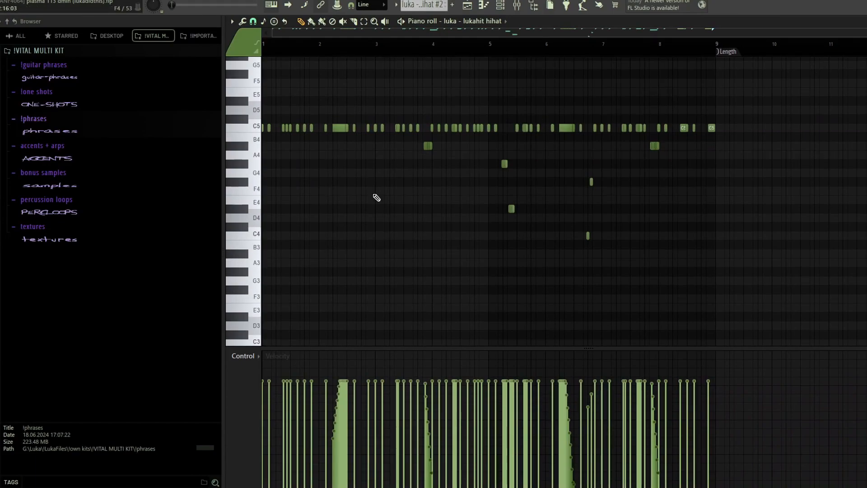
key(ctrl+l)
scroll(376, 203, up, 2)
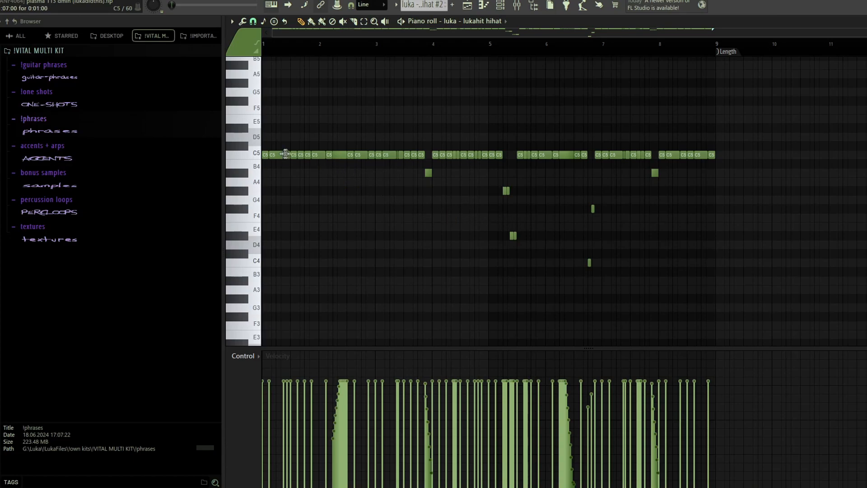
Examine the lukahit hihat rolls, their velocity ramps and the pitched-down notes across the eight bars
scroll(432, 188, up, 8)
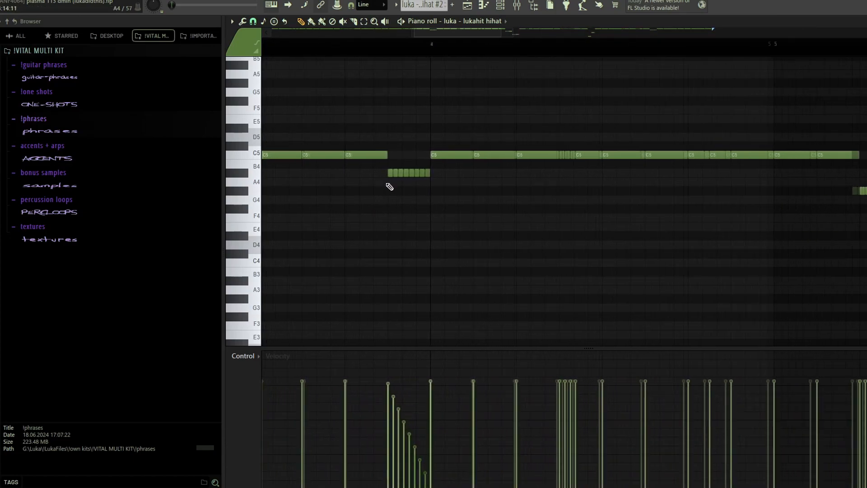
scroll(368, 214, down, 6)
scroll(530, 209, up, 8)
scroll(510, 235, down, 3)
scroll(584, 259, up, 2)
scroll(377, 232, down, 7)
scroll(393, 267, up, 4)
scroll(393, 253, down, 8)
scroll(615, 236, up, 8)
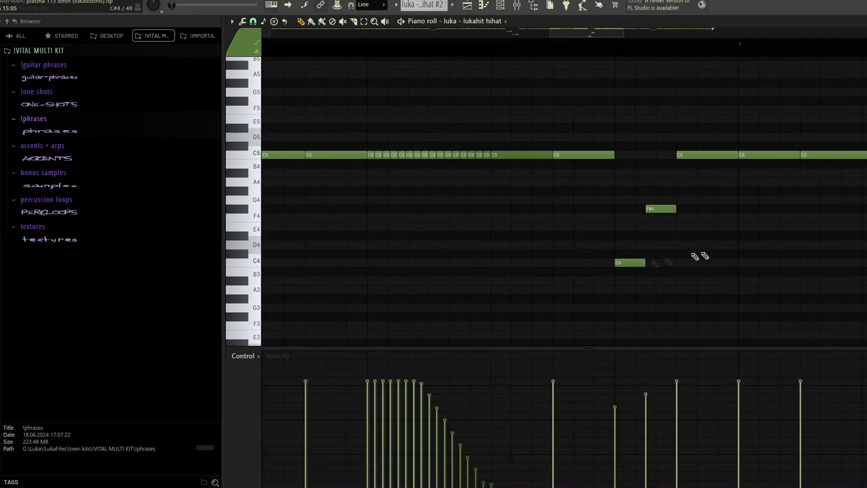
scroll(643, 242, down, 2)
scroll(632, 253, up, 2)
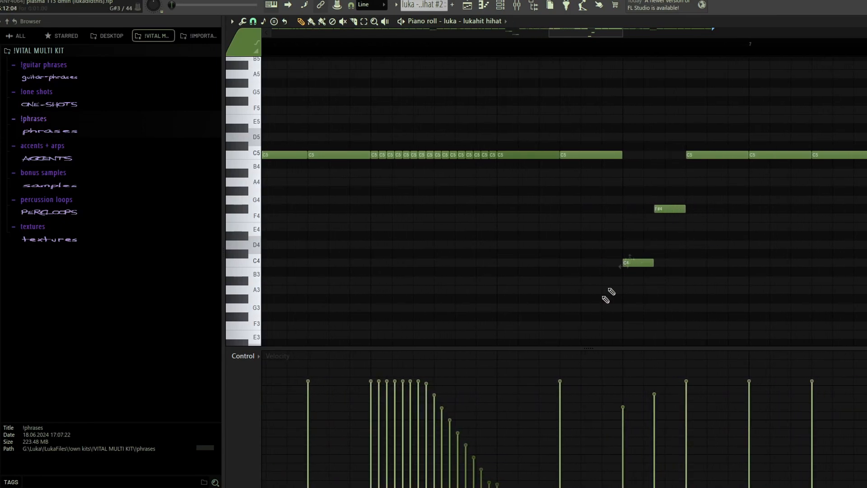
scroll(606, 272, down, 6)
scroll(583, 203, up, 5)
scroll(557, 270, down, 6)
scroll(551, 255, down, 1)
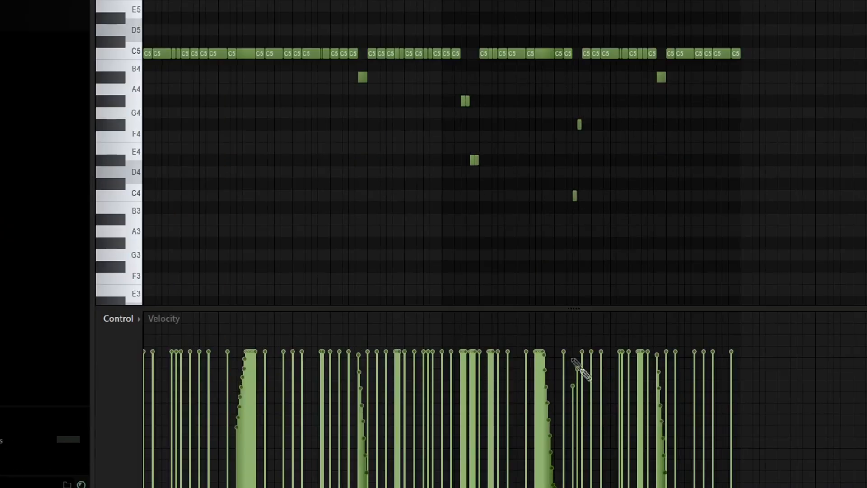
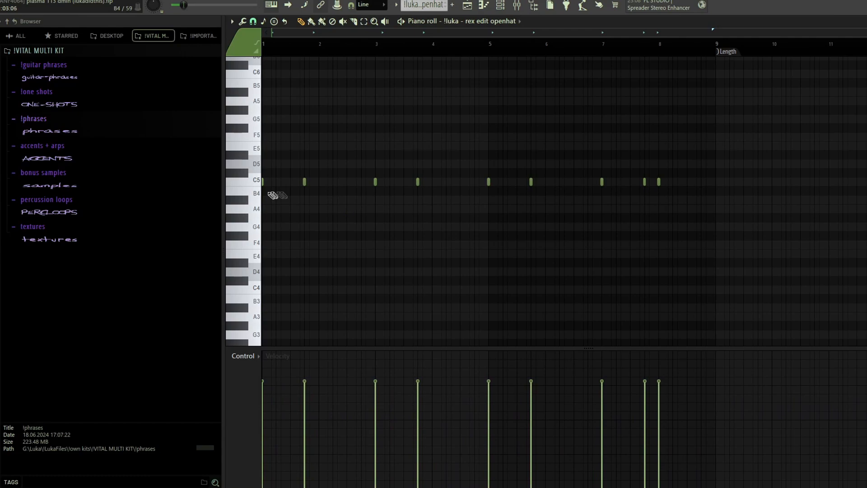
Examine the note placement of the rex edit openhat pattern in the piano roll
scroll(448, 221, down, 4)
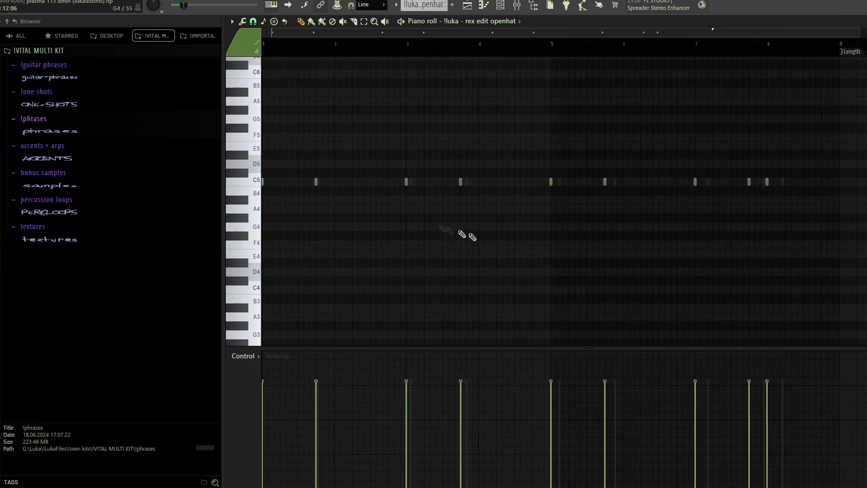
scroll(677, 212, up, 3)
scroll(664, 208, up, 1)
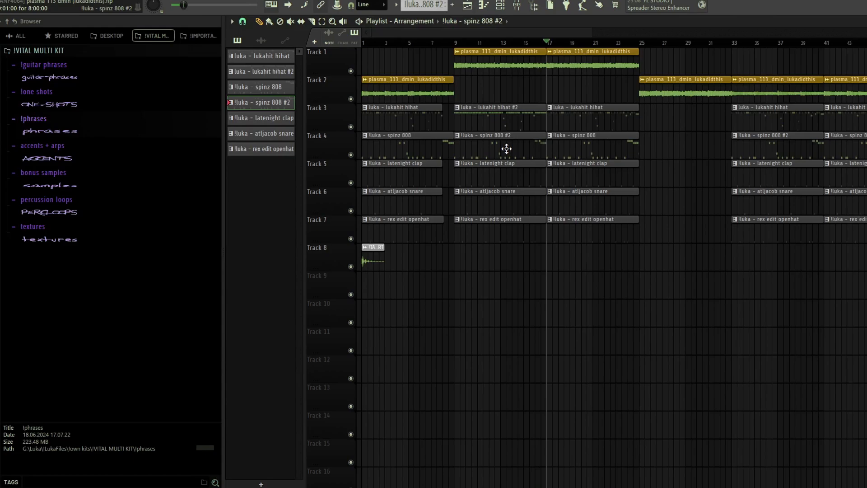
Open the spinz 808 #2 pattern in the piano roll and check which root note and scale are selected
double_click(558, 152)
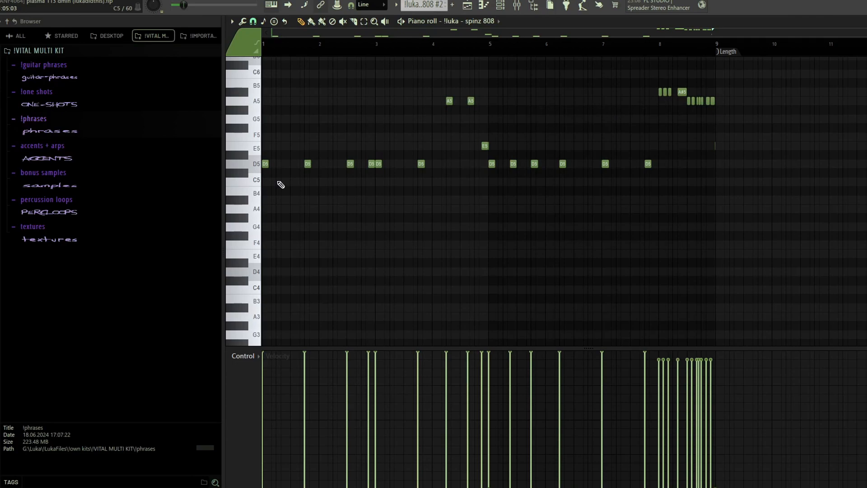
click(263, 21)
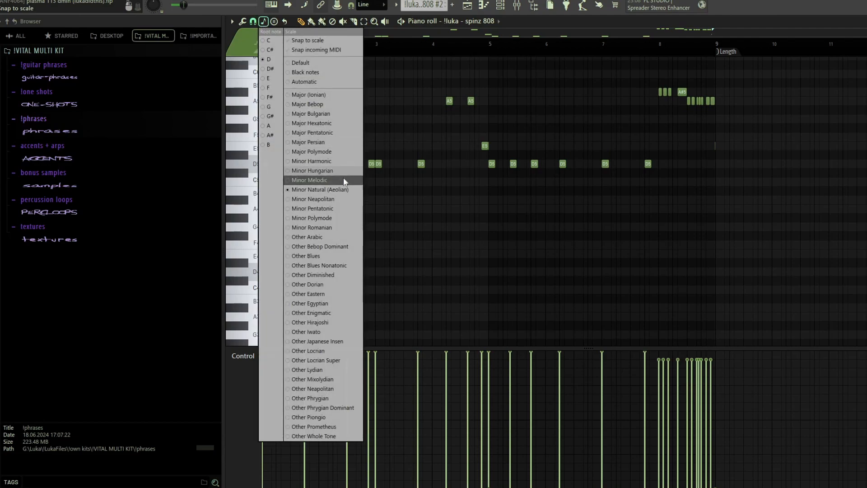
click(445, 213)
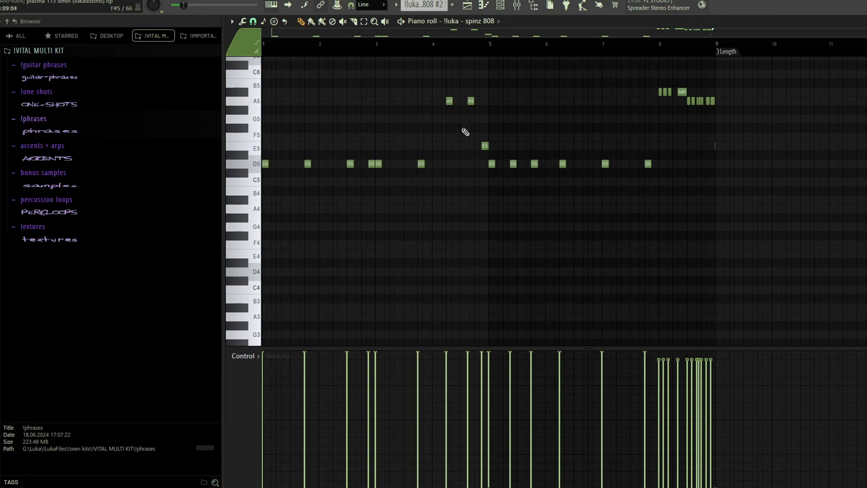
Examine the spinz 808 #2 notes from the A5 and E5 changes through the A#5 and A5 run in bar 8
scroll(465, 131, up, 2)
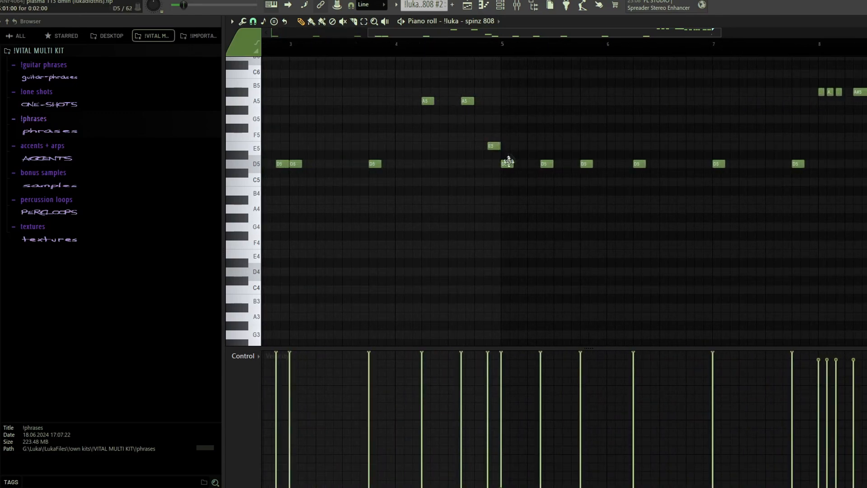
scroll(382, 216, down, 3)
scroll(592, 132, up, 5)
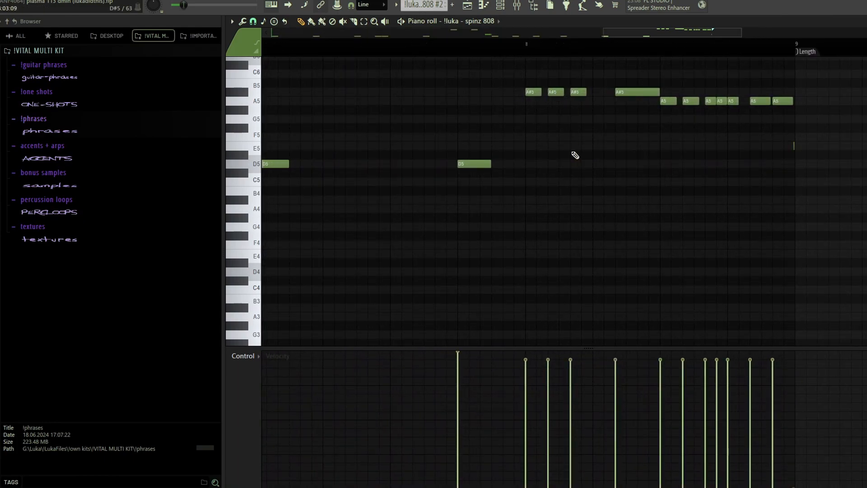
scroll(575, 154, down, 2)
scroll(526, 93, up, 2)
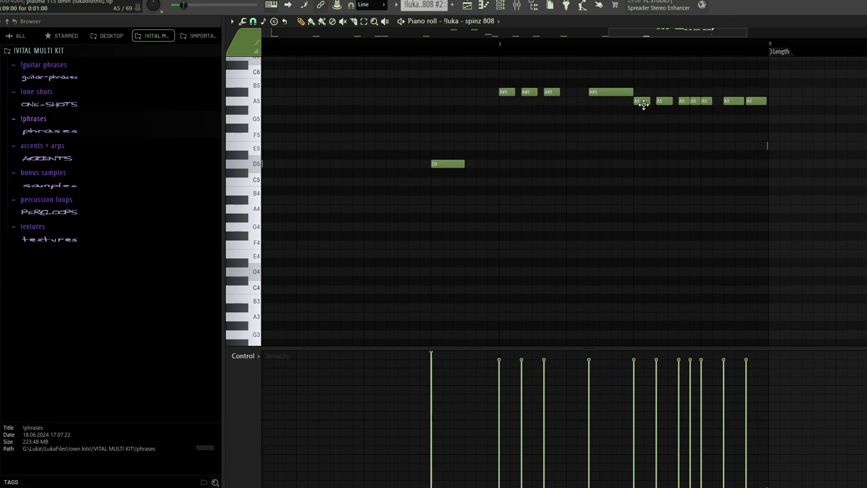
scroll(644, 105, right, 3)
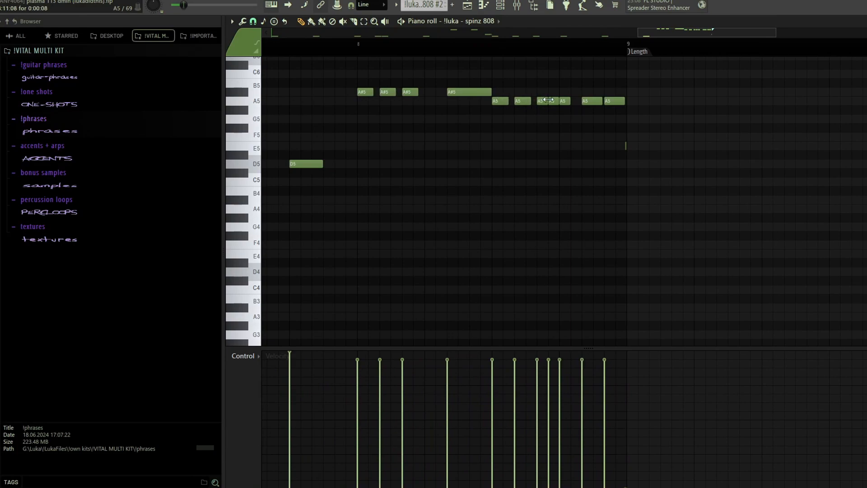
scroll(708, 190, down, 5)
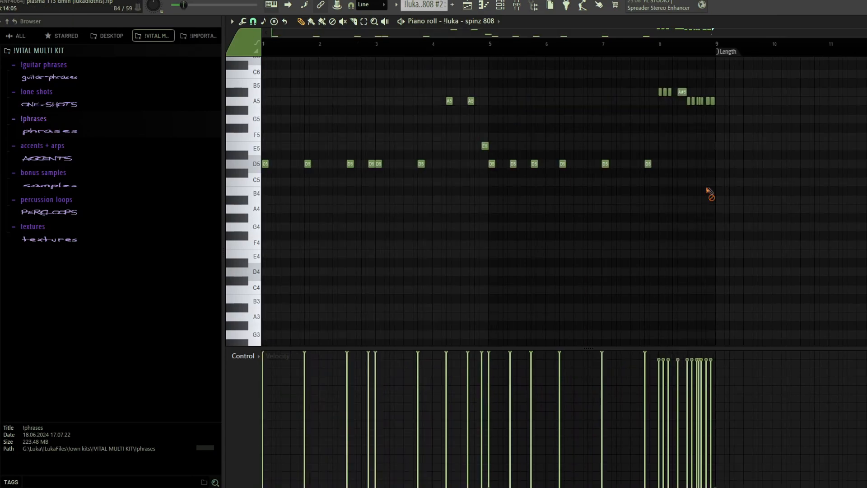
Open the other spinz 808 pattern from the playlist and examine its A#5 and A5 notes in bar 8
click(473, 6)
double_click(567, 138)
scroll(542, 159, left, 3)
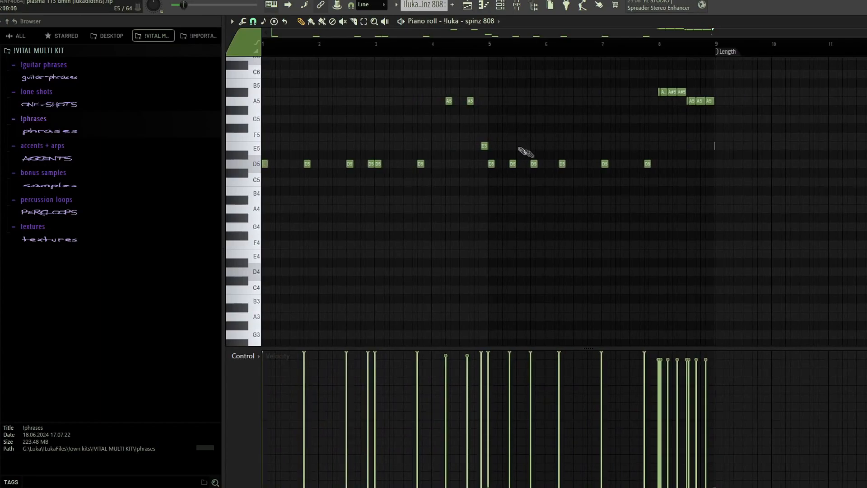
scroll(690, 148, up, 4)
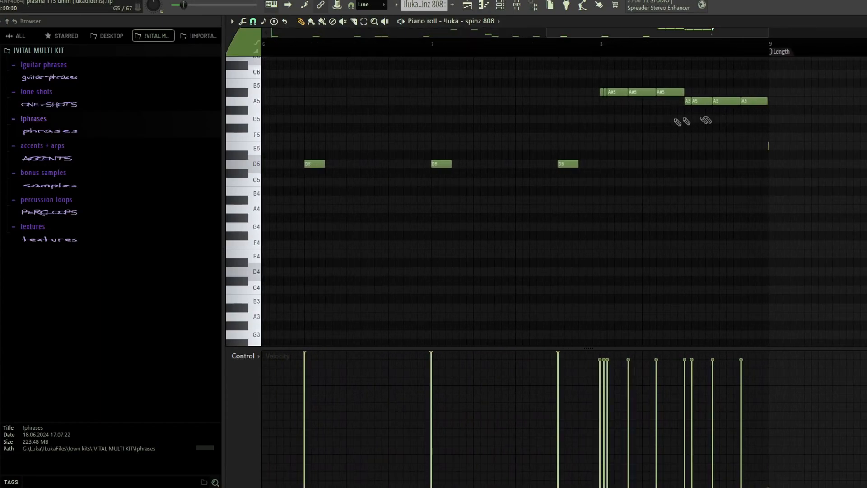
scroll(693, 121, down, 3)
scroll(829, 143, up, 3)
scroll(453, 134, down, 2)
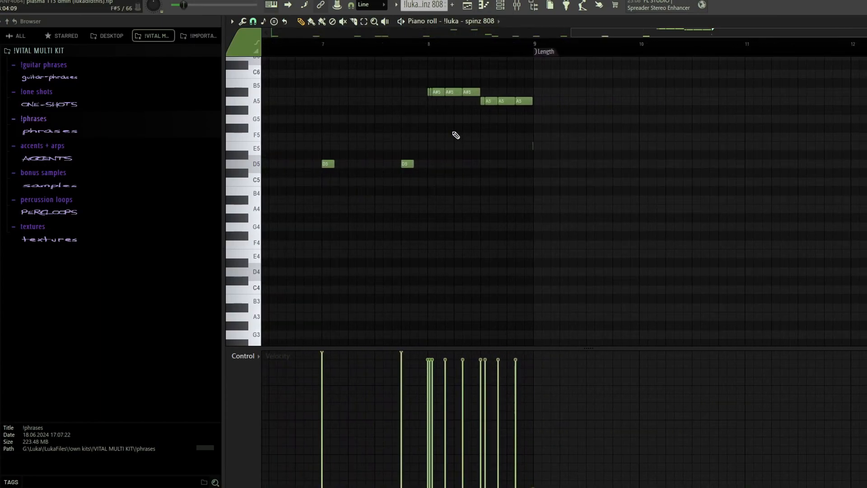
scroll(408, 91, up, 3)
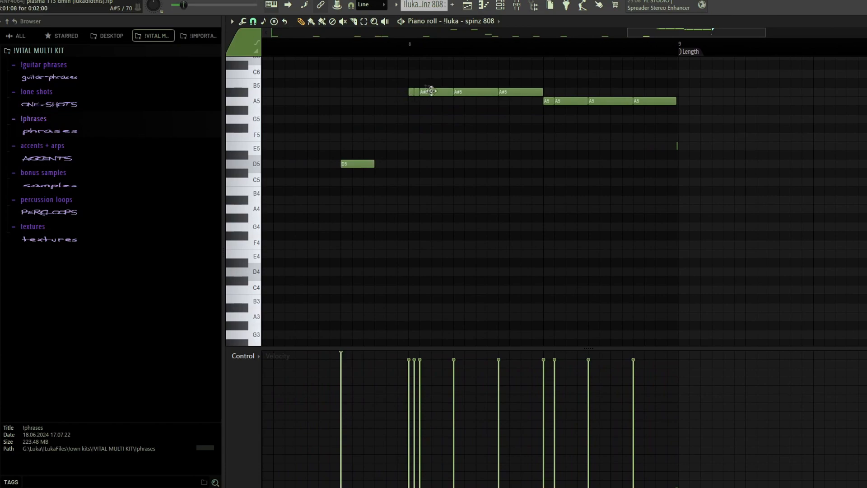
Set the grid snap to 1/6 beat and lay out repeated F5 and E5 notes beneath the bar 8 run of the spinz 808
click(253, 22)
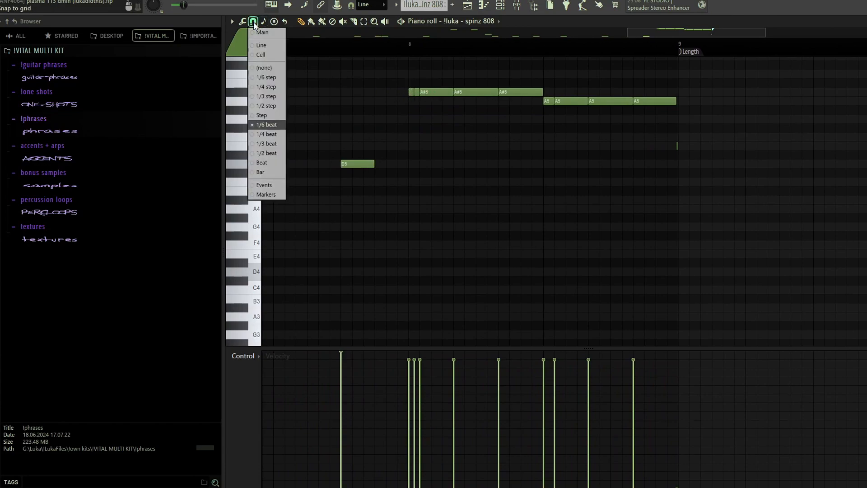
click(265, 127)
scroll(446, 95, up, 2)
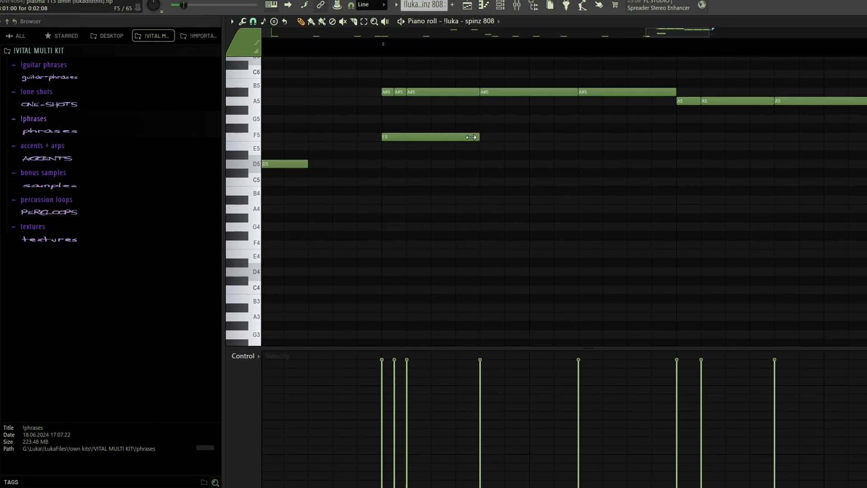
scroll(437, 149, down, 3)
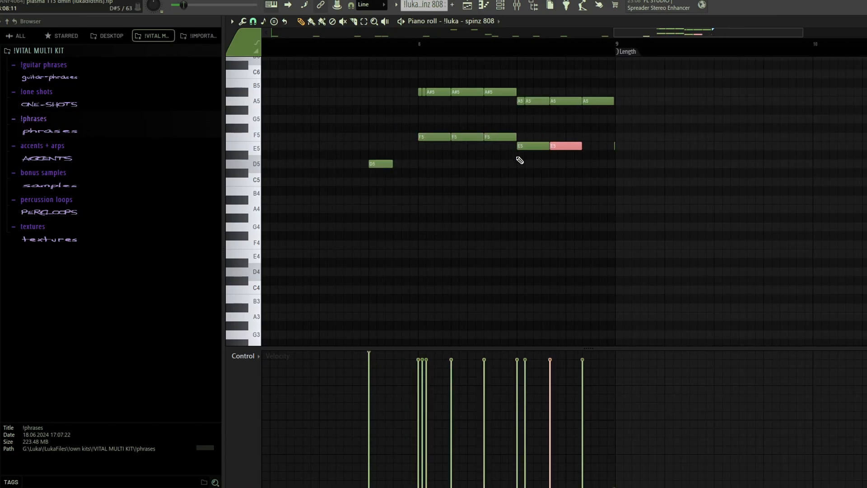
key(ctrl+b)
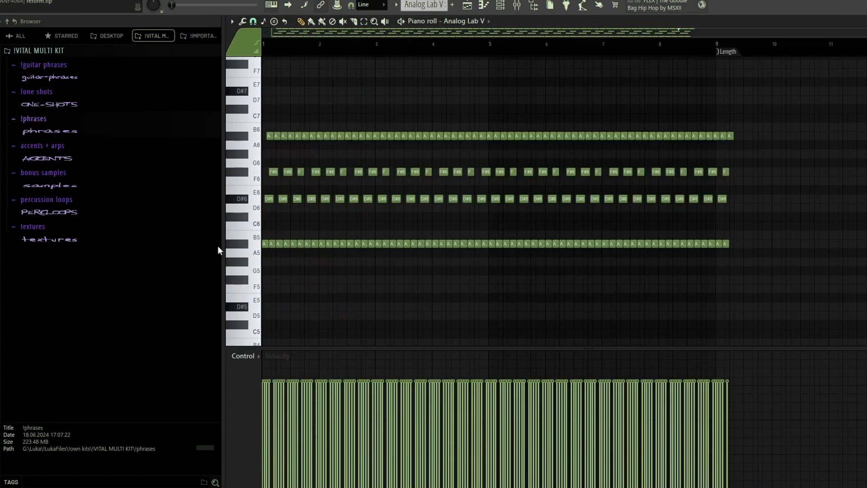
Examine the repeating Analog Lab V notes in the piano roll and return to the playlist
scroll(250, 249, up, 5)
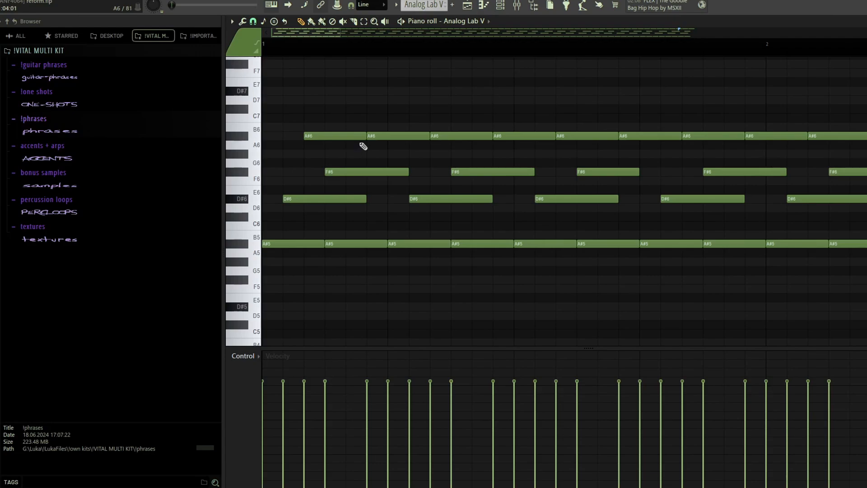
scroll(378, 135, down, 5)
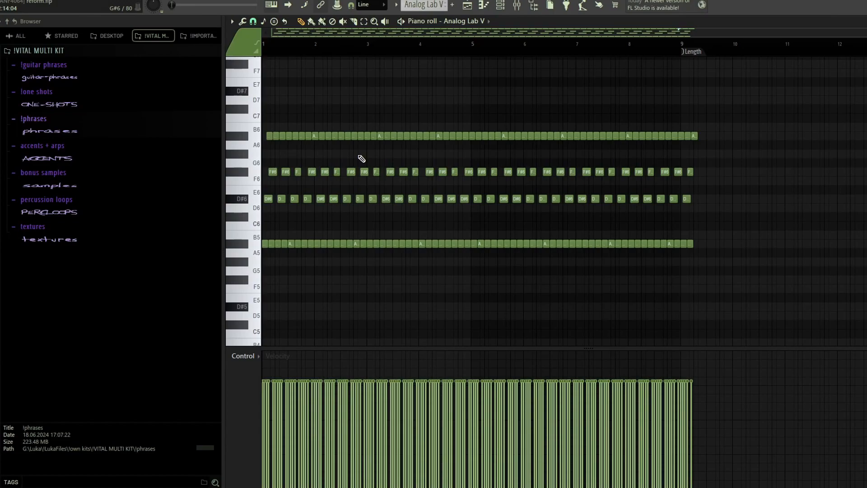
click(467, 5)
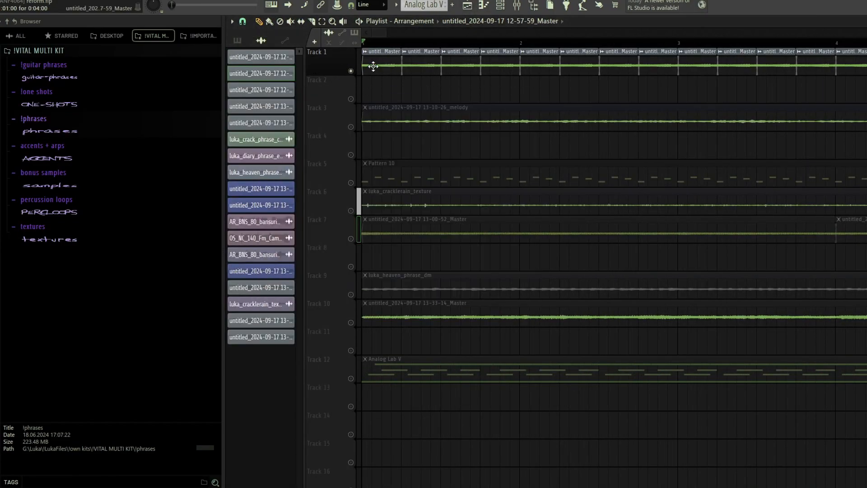
Open the melody mixer track of the Track 1 audio clip and inspect its Portal effect
double_click(373, 66)
double_click(524, 110)
click(533, 93)
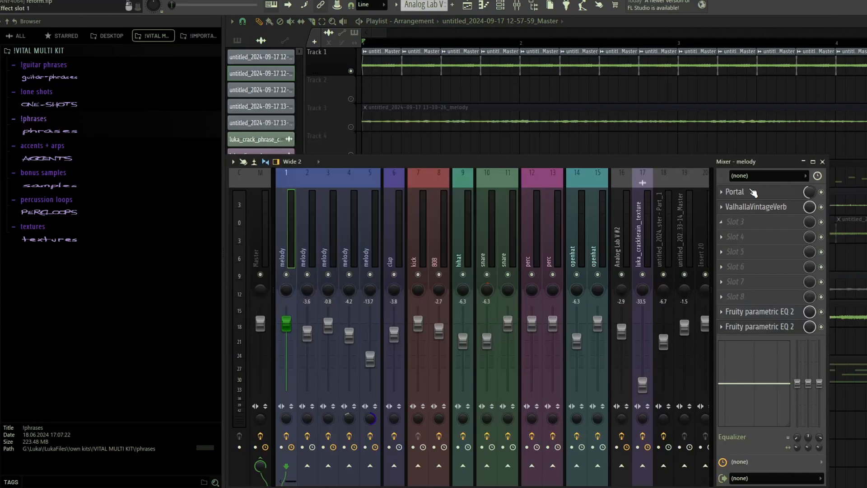
click(735, 191)
drag(752, 91, 567, 80)
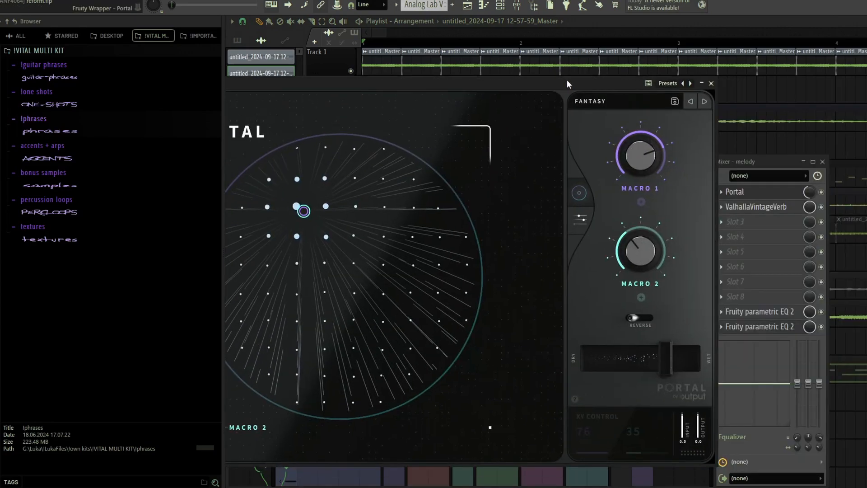
click(712, 84)
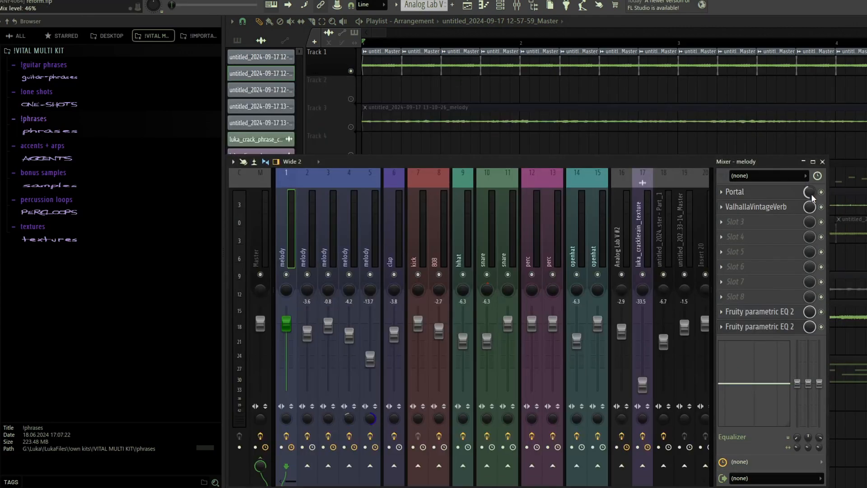
Inspect the ValhallaVintageVerb and Fruity parametric EQ 2 settings on the first melody mixer track, closing each window
click(758, 206)
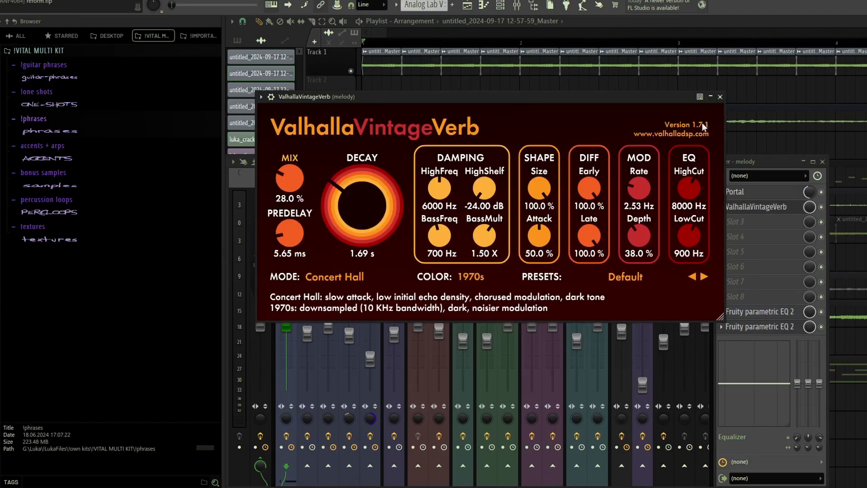
click(720, 97)
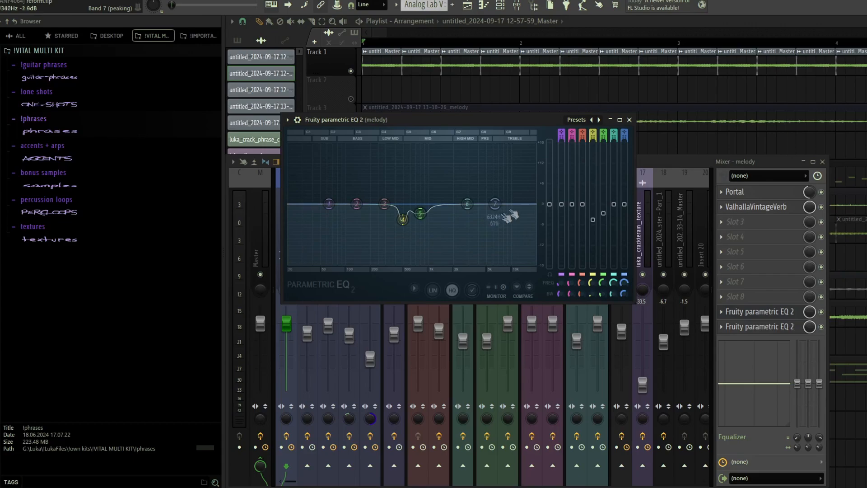
click(629, 120)
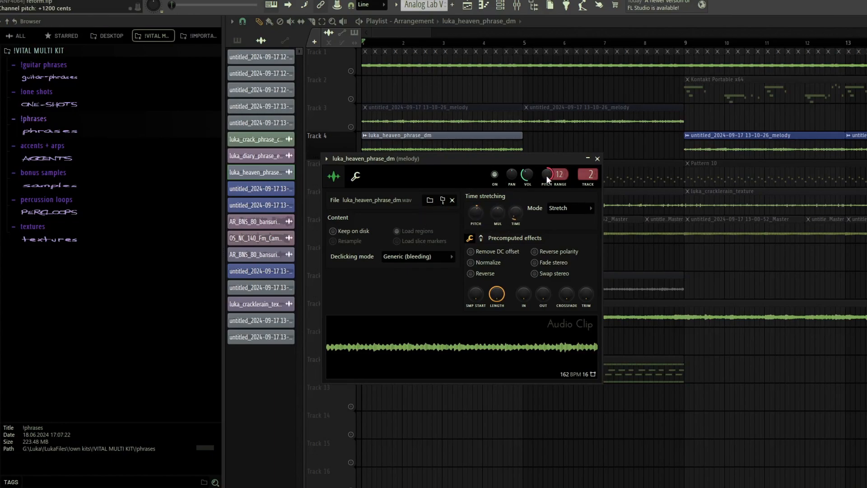
Review the luka_heaven_phrase_dm clip's channel settings and open its assigned mixer track
drag(523, 174, 522, 175)
click(579, 175)
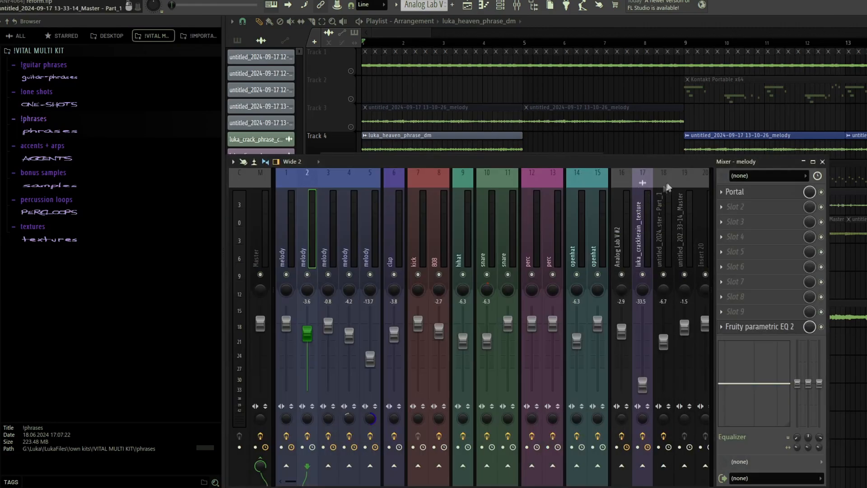
Inspect the Portal and Fruity parametric EQ 2 effects on the second melody mixer track and recheck the luka_heaven_phrase_dm clip's channel settings
click(743, 196)
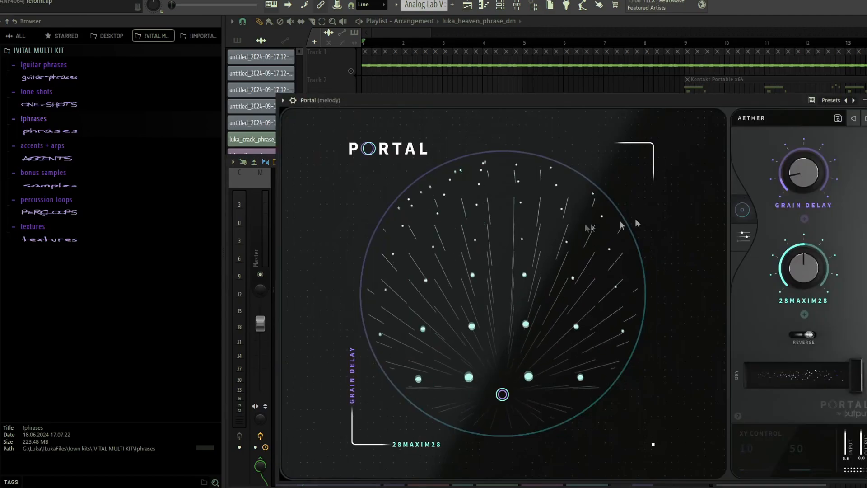
drag(766, 100, 568, 117)
click(677, 117)
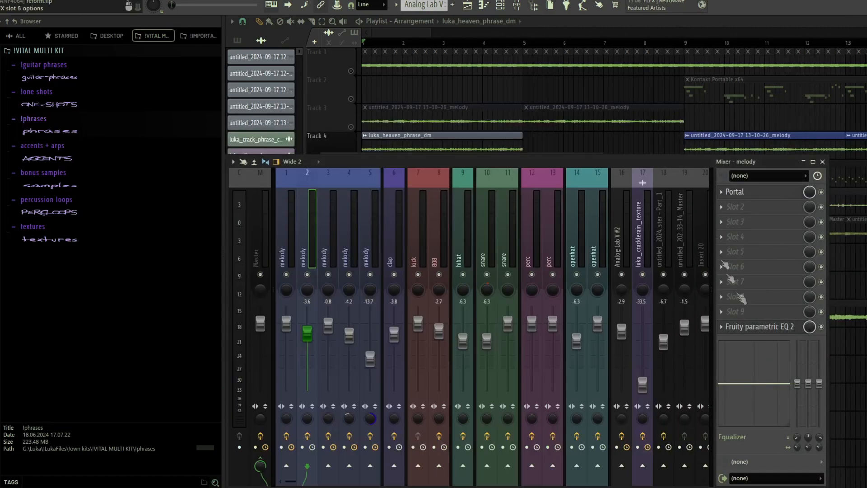
click(750, 326)
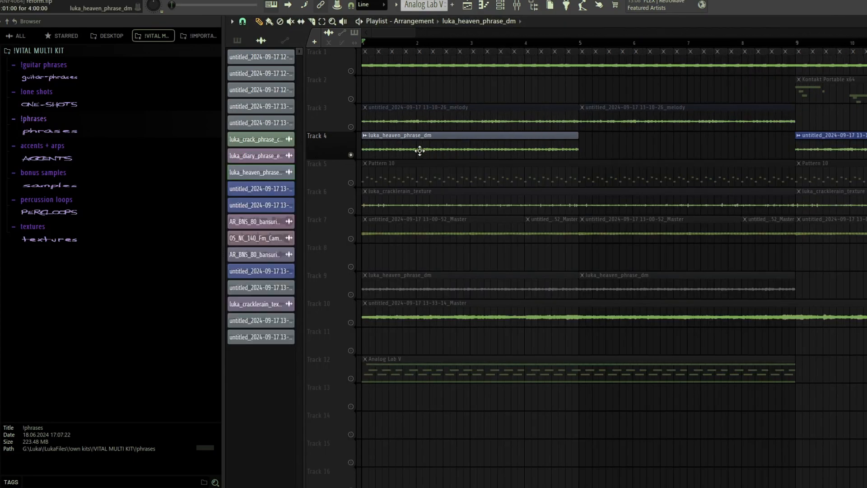
double_click(420, 151)
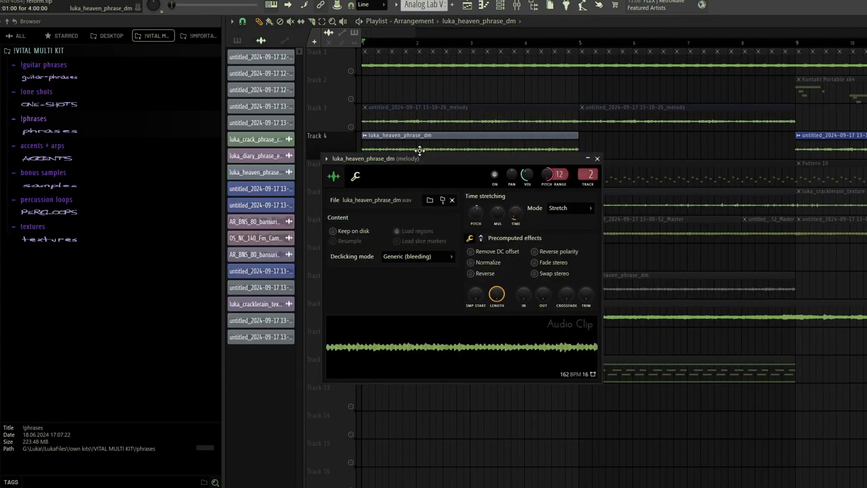
click(597, 159)
Review the channel settings of the Track 3 melody audio clip, including its pitch shift, and bring up its assigned mixer track
scroll(346, 139, down, 4)
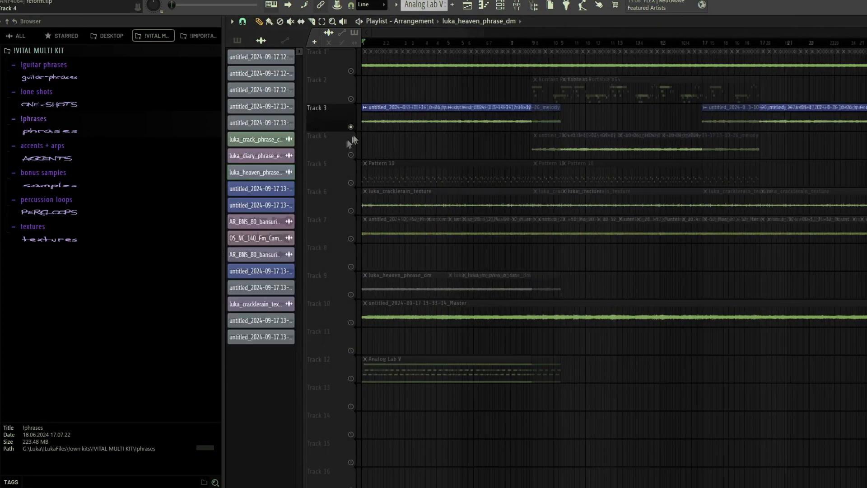
double_click(386, 121)
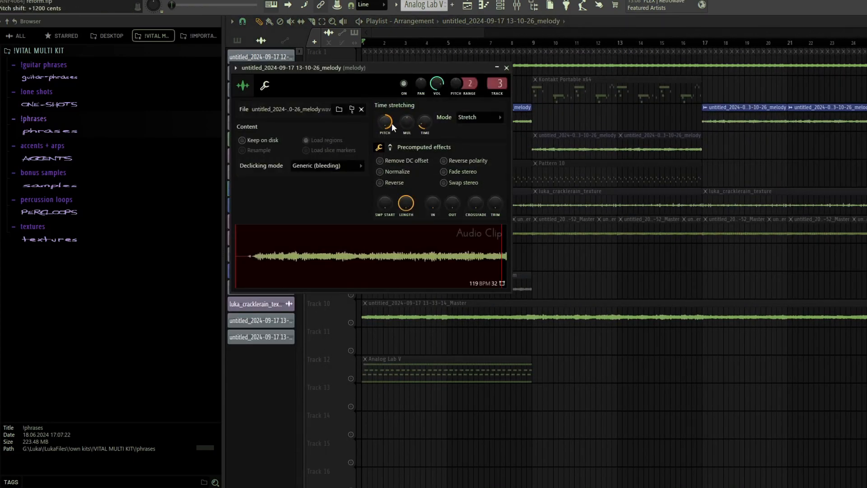
key(F9)
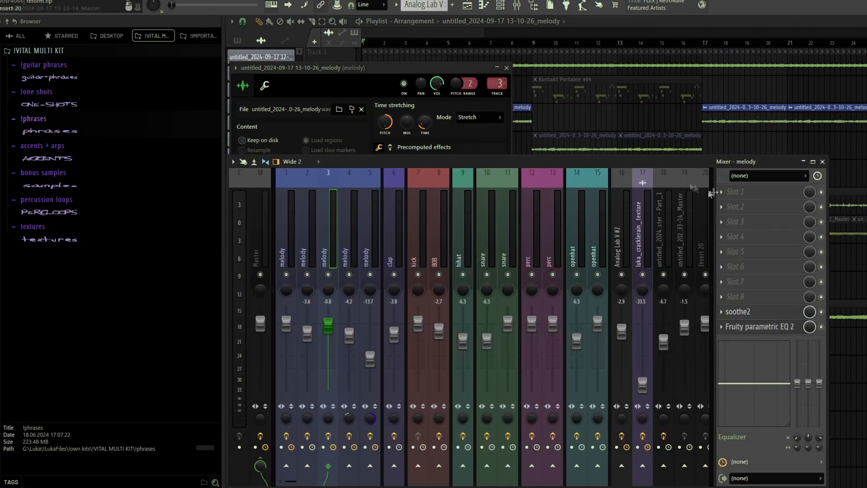
Inspect the soothe2 and Fruity parametric EQ 2 settings on the third melody mixer track, closing each window
click(751, 313)
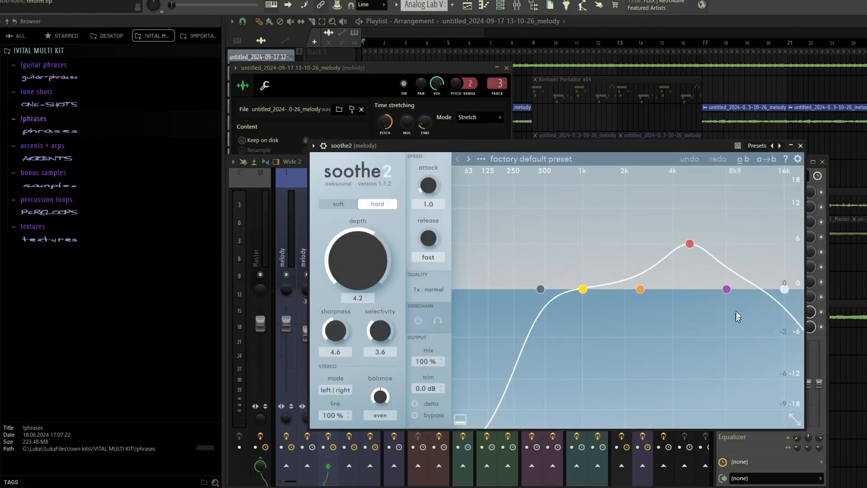
click(801, 146)
click(794, 327)
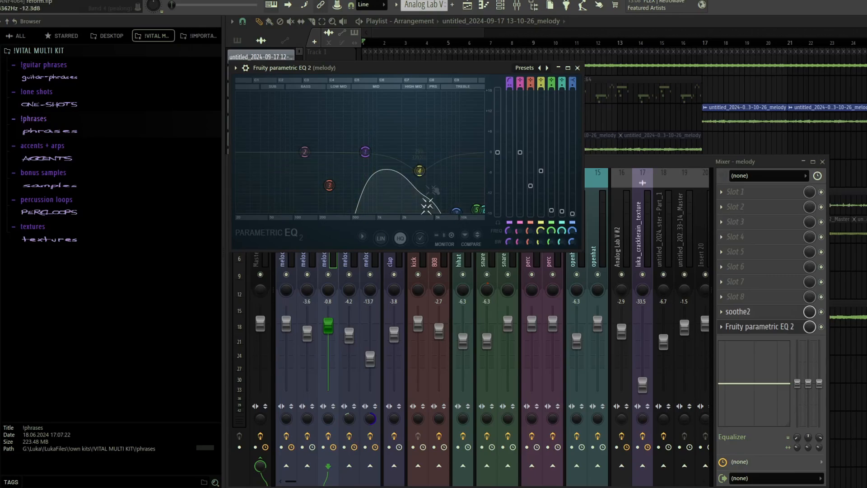
key(Escape)
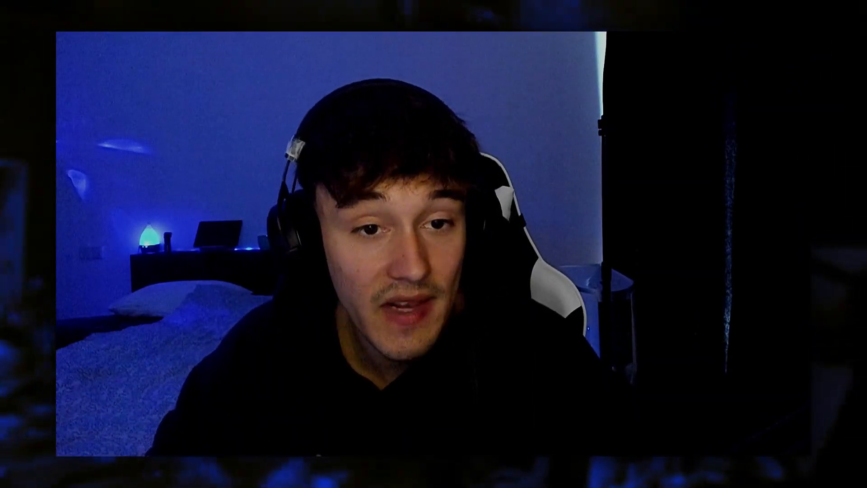